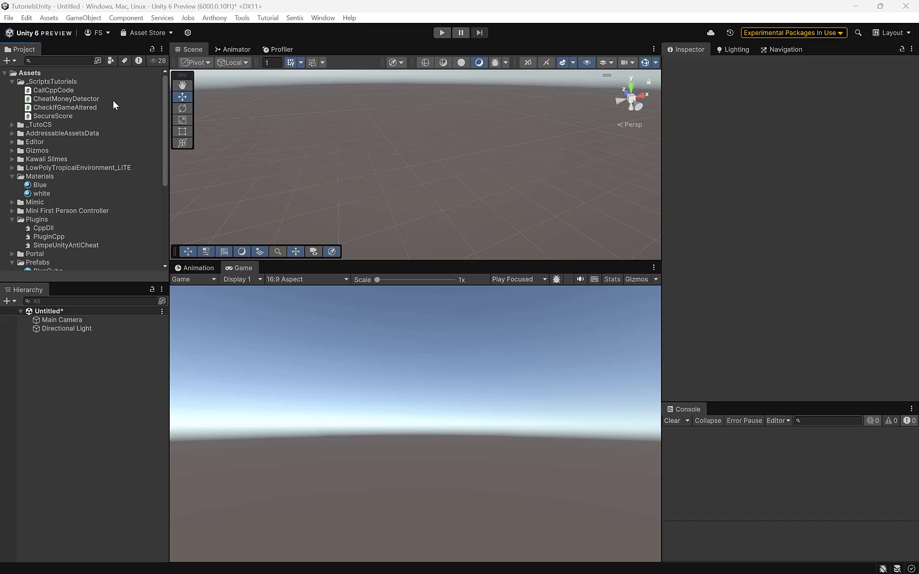
- Add a cube to the scene and apply the white material to it
{"action": "left_click", "coordinate": [84, 17]}
{"action": "mouse_move", "coordinate": [166, 68]}
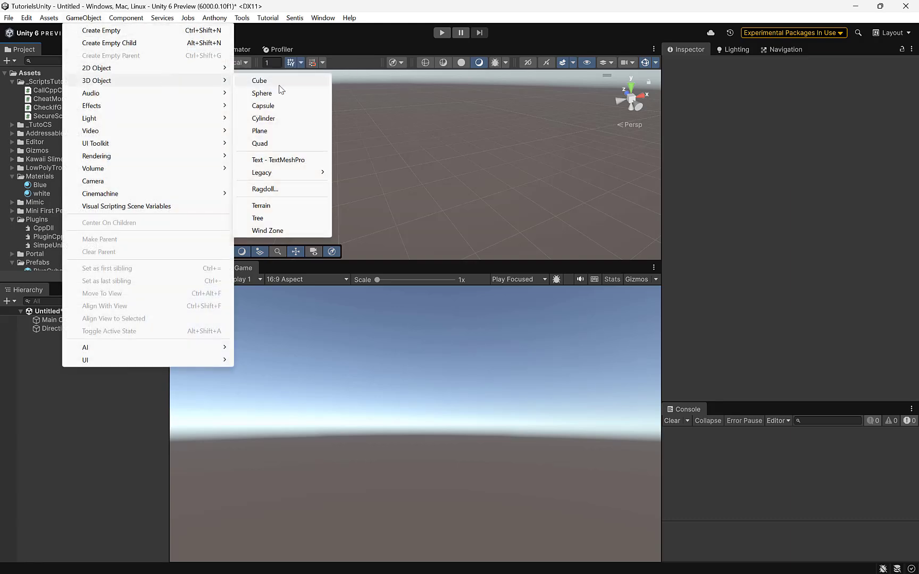
{"action": "left_click", "coordinate": [280, 83]}
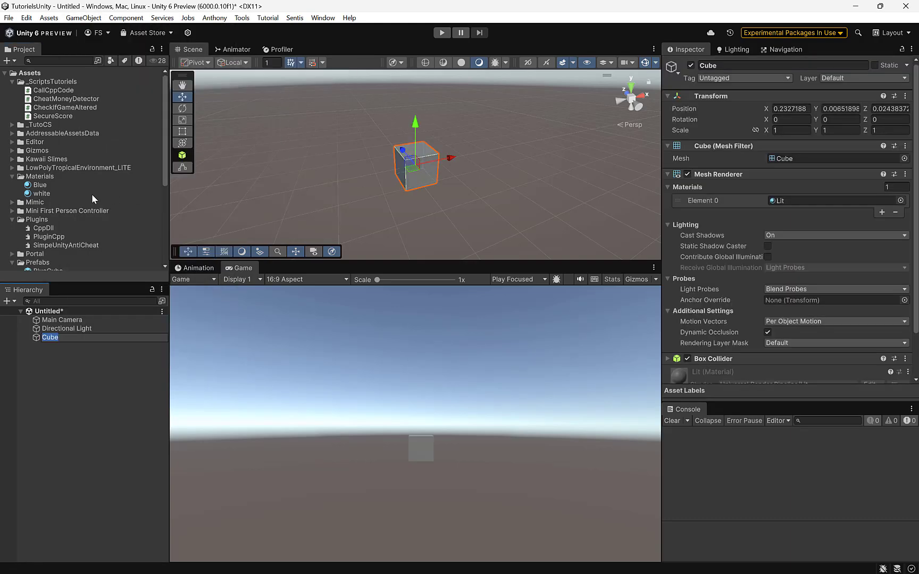
{"action": "left_click_drag", "start_coordinate": [41, 195], "coordinate": [407, 183]}
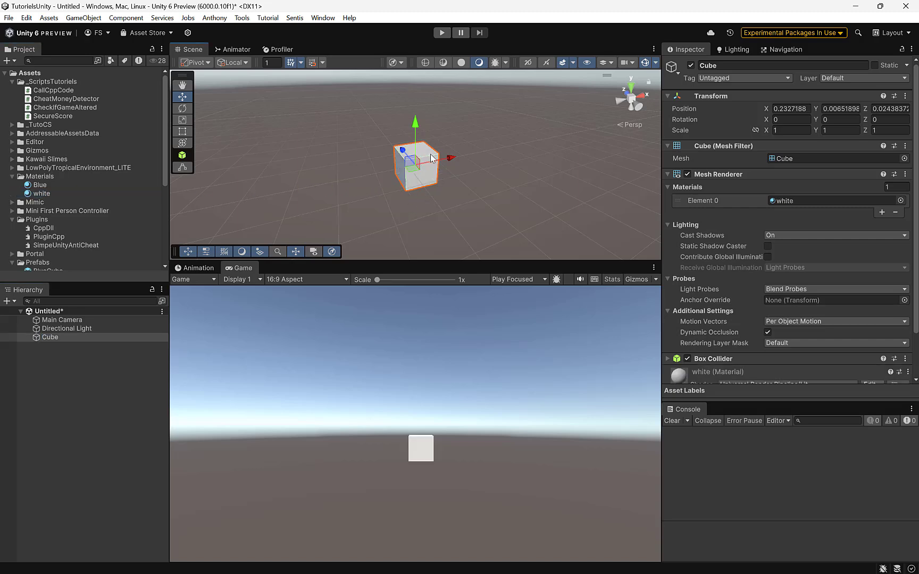
- Duplicate the cube into Cube (1)–(4) and arrange the copies into a plus-shaped cross
{"action": "key", "text": "ctrl+d"}
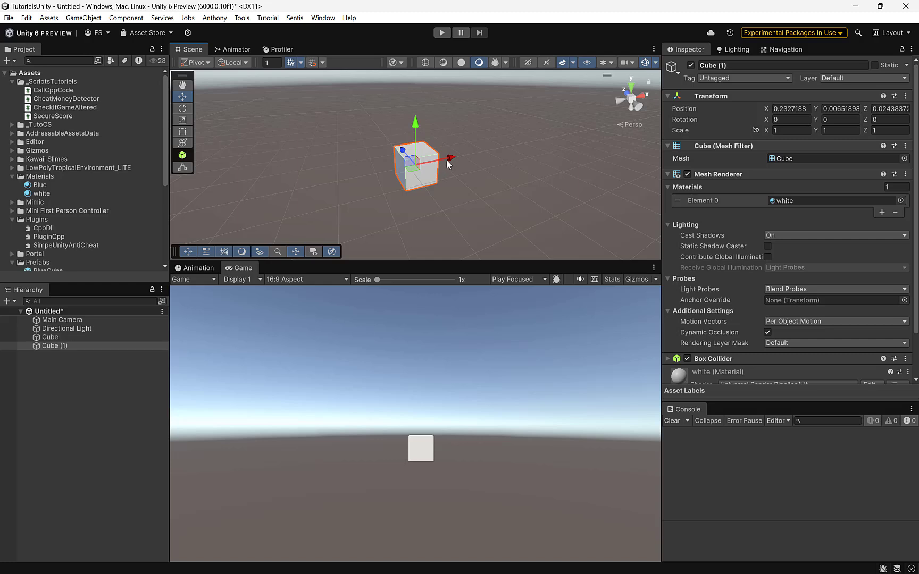
{"action": "mouse_move", "coordinate": [448, 162]}
{"action": "left_mouse_down", "text": "ctrl"}
{"action": "mouse_move", "coordinate": [425, 166]}
{"action": "mouse_move", "coordinate": [469, 156]}
{"action": "mouse_move", "coordinate": [422, 149]}
{"action": "mouse_move", "coordinate": [421, 117]}
{"action": "left_mouse_up", "text": "ctrl"}
{"action": "key", "text": "ctrl+d"}
{"action": "key", "text": "ctrl+d"}
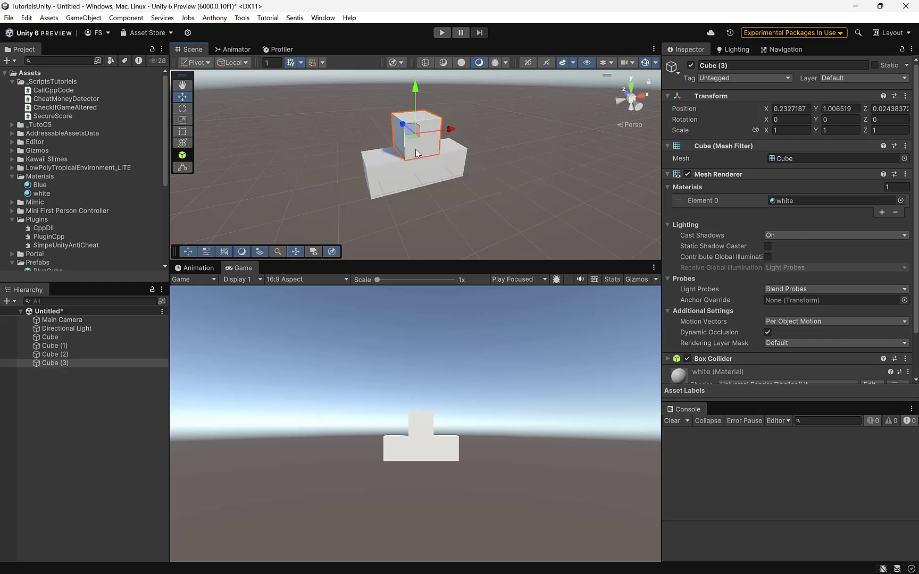
{"action": "left_click", "coordinate": [400, 200]}
{"action": "left_click_drag", "start_coordinate": [400, 200], "coordinate": [390, 124], "text": "alt"}
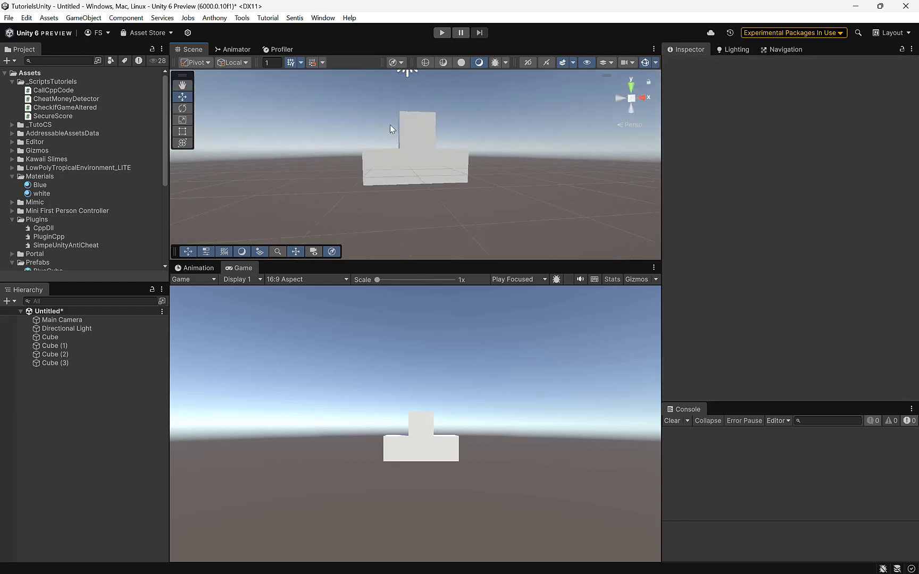
{"action": "left_click", "coordinate": [420, 128]}
{"action": "key", "text": "ctrl+d"}
{"action": "left_click_drag", "start_coordinate": [416, 88], "coordinate": [426, 163], "text": "ctrl"}
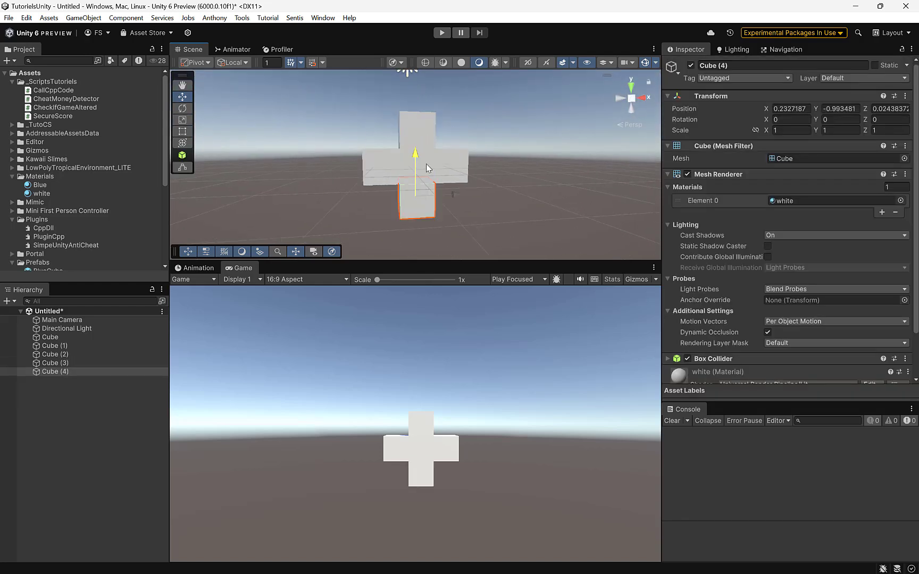
{"action": "left_click", "coordinate": [525, 195]}
{"action": "mouse_move", "coordinate": [526, 196]}
{"action": "left_mouse_down", "text": "alt"}
{"action": "mouse_move", "coordinate": [477, 196]}
{"action": "mouse_move", "coordinate": [504, 214]}
{"action": "mouse_move", "coordinate": [406, 216]}
{"action": "left_mouse_up", "text": "alt"}
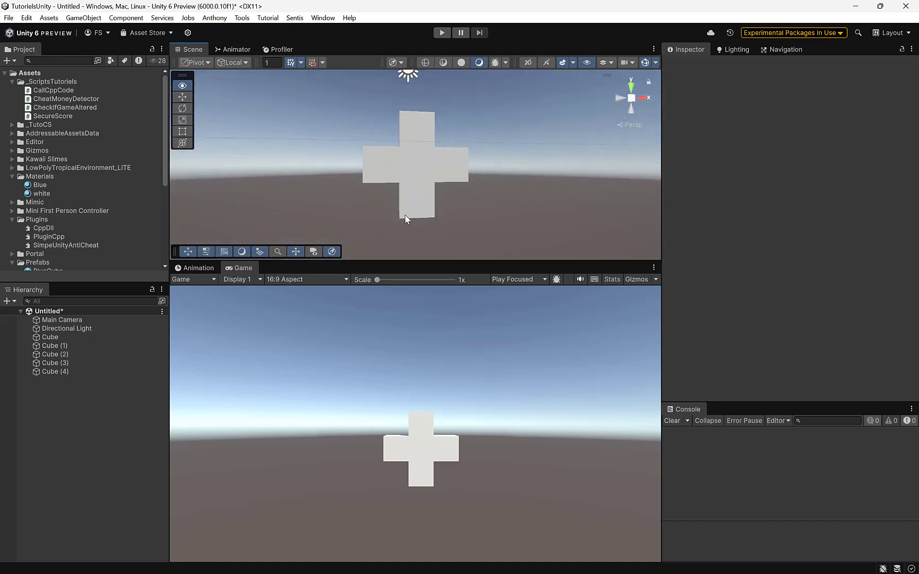
- Open Cube's built-in Cube mesh asset to show its 24 vertices and 12 triangles
{"action": "left_click", "coordinate": [51, 338]}
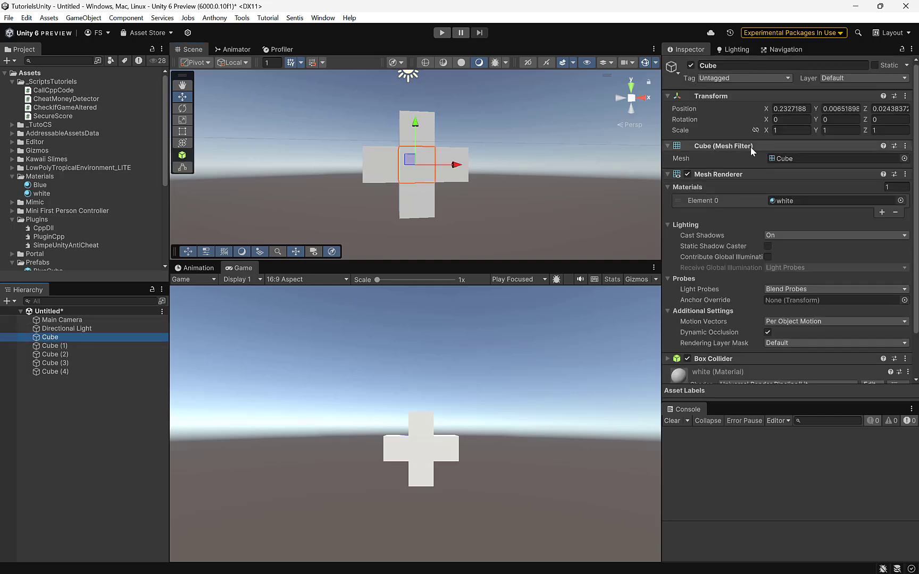
{"action": "left_click", "coordinate": [787, 157]}
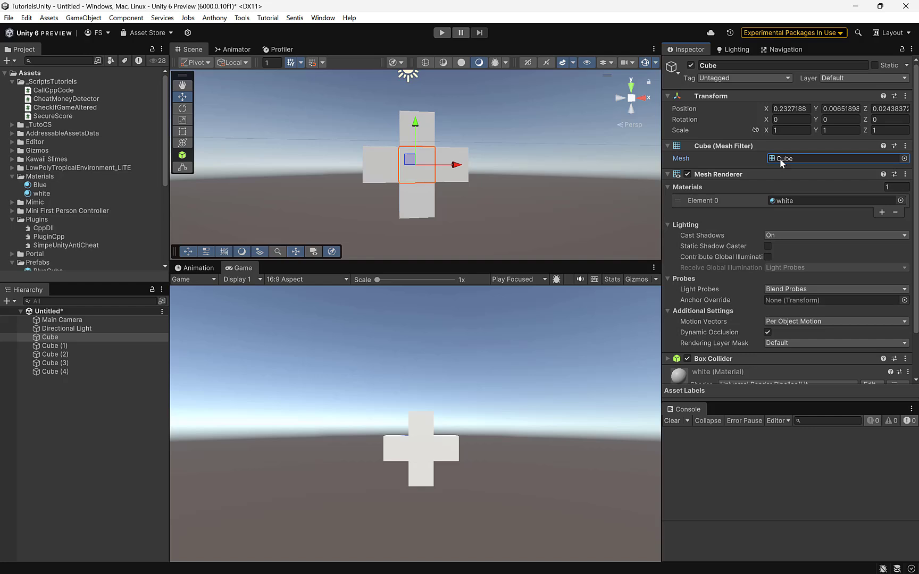
{"action": "double_click", "coordinate": [780, 158]}
{"action": "mouse_move", "coordinate": [714, 335]}
{"action": "left_mouse_down"}
{"action": "mouse_move", "coordinate": [772, 354]}
{"action": "mouse_move", "coordinate": [719, 344]}
{"action": "mouse_move", "coordinate": [741, 303]}
{"action": "mouse_move", "coordinate": [790, 300]}
{"action": "left_mouse_up"}
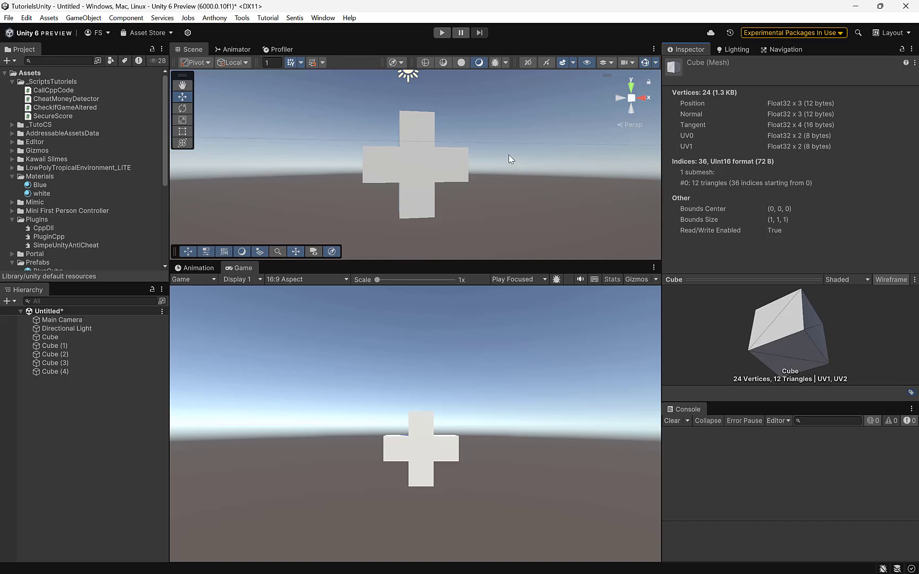
{"action": "mouse_move", "coordinate": [509, 159]}
{"action": "left_mouse_down", "text": "alt"}
{"action": "mouse_move", "coordinate": [568, 231]}
{"action": "mouse_move", "coordinate": [578, 221]}
{"action": "left_mouse_up", "text": "alt"}
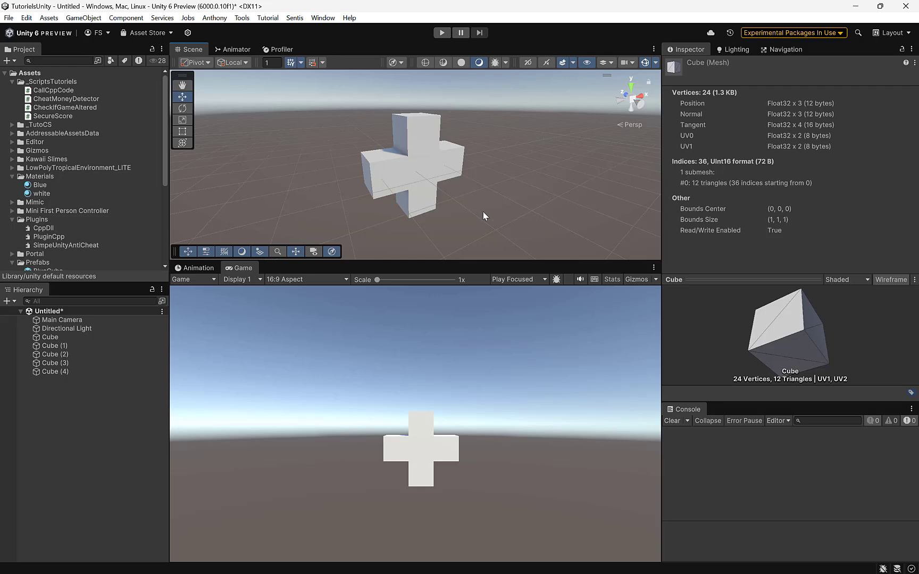
- Drag Cube (1) through Cube (4) onto Cube in the Hierarchy to nest them
{"action": "left_click", "coordinate": [52, 372]}
{"action": "left_click", "coordinate": [65, 347], "text": "shift"}
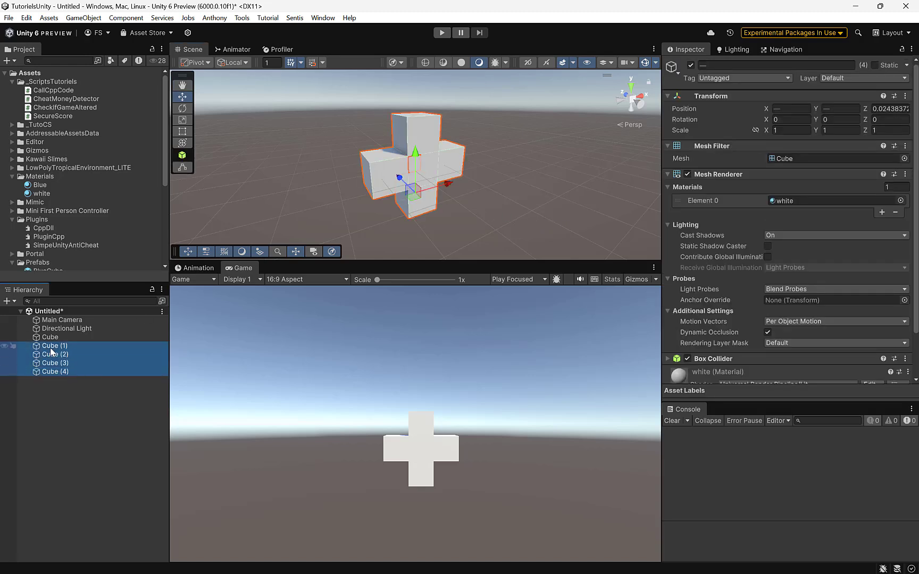
{"action": "left_click_drag", "start_coordinate": [55, 351], "coordinate": [60, 341]}
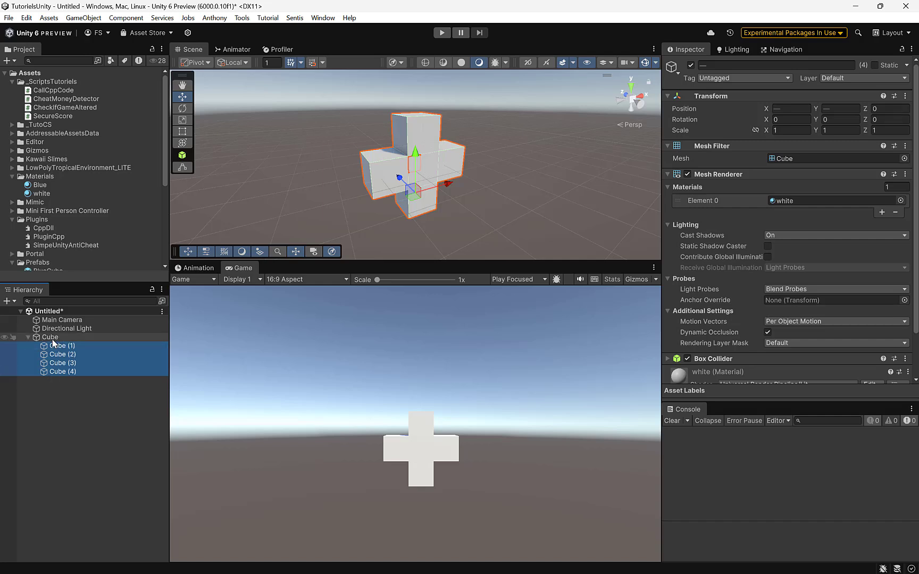
{"action": "left_click_drag", "start_coordinate": [57, 337], "coordinate": [56, 337]}
{"action": "left_click", "coordinate": [51, 385]}
- Test the grouping by moving the parent Cube and Cube (1), then undo
{"action": "left_click", "coordinate": [50, 338]}
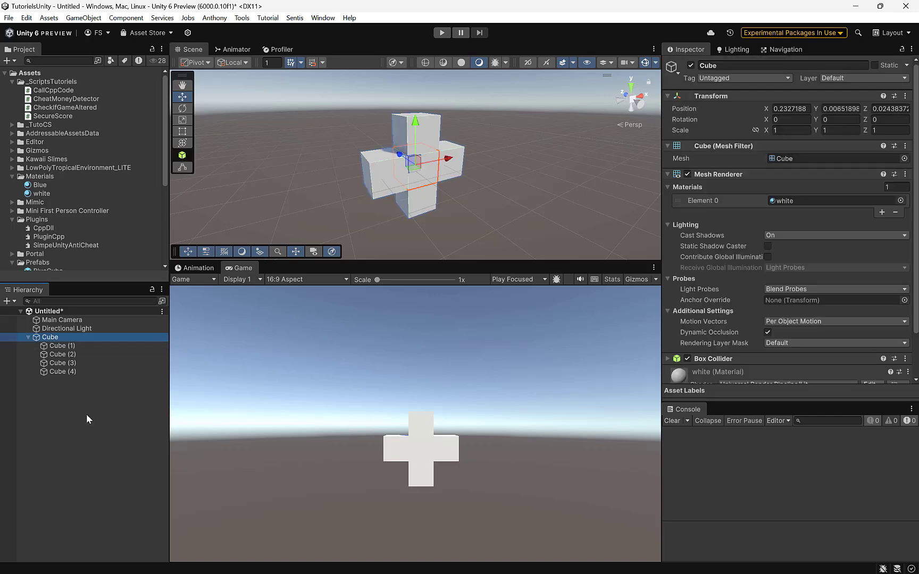
{"action": "left_click", "coordinate": [86, 413]}
{"action": "left_click", "coordinate": [50, 338]}
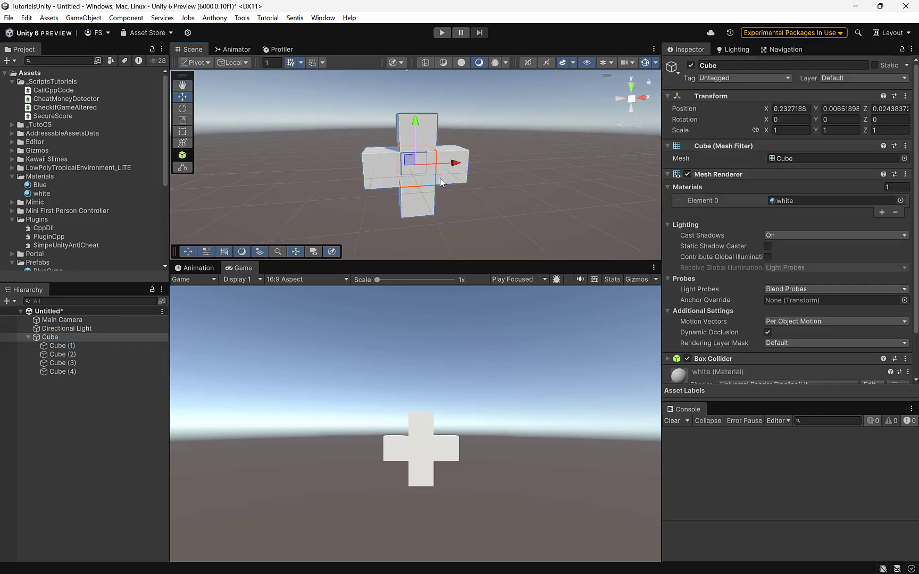
{"action": "mouse_move", "coordinate": [479, 158]}
{"action": "left_mouse_down"}
{"action": "mouse_move", "coordinate": [374, 165]}
{"action": "mouse_move", "coordinate": [394, 186]}
{"action": "left_mouse_up"}
{"action": "key", "text": "f"}
{"action": "left_click", "coordinate": [374, 164]}
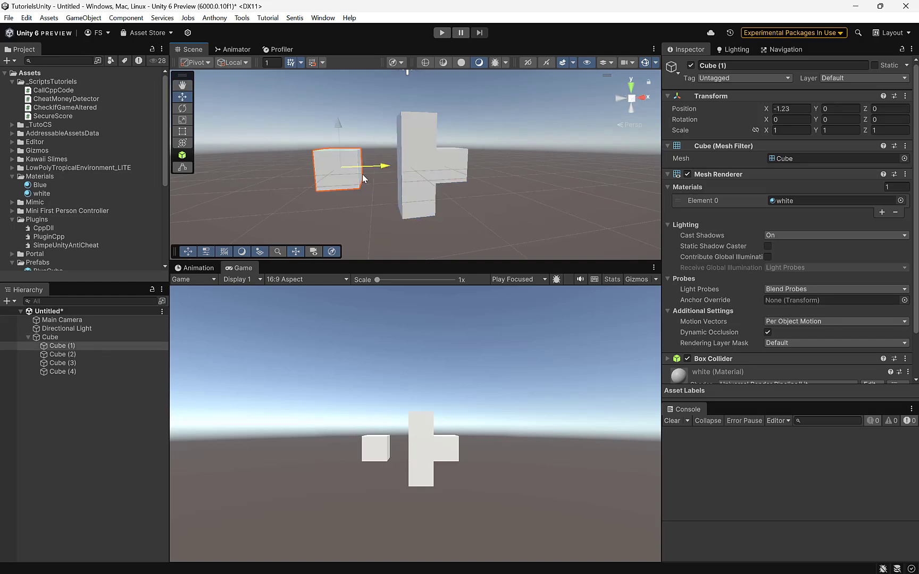
{"action": "key", "text": "ctrl+z"}
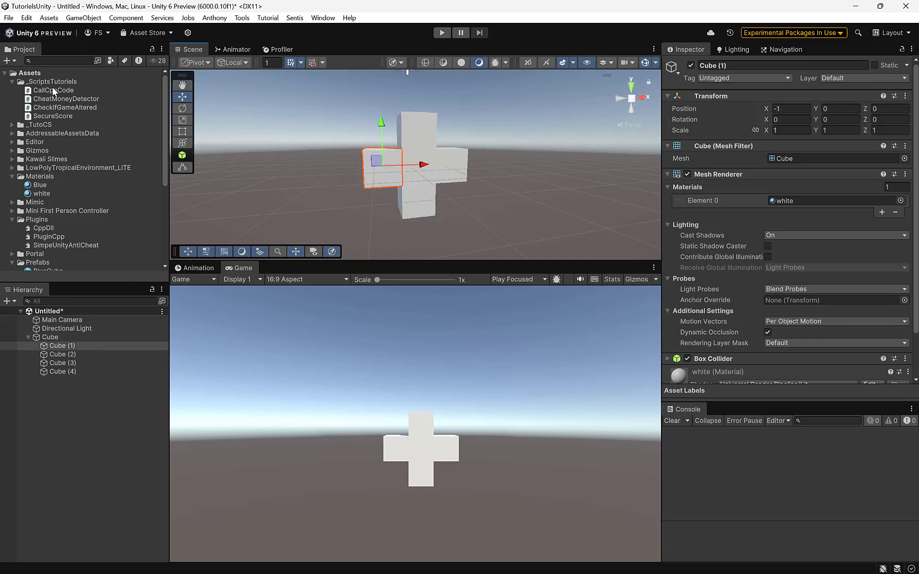
- Create a MonoBehaviour script named MeshCombine in the _ScriptsTutoriels folder
{"action": "right_click", "coordinate": [47, 83]}
{"action": "mouse_move", "coordinate": [96, 90]}
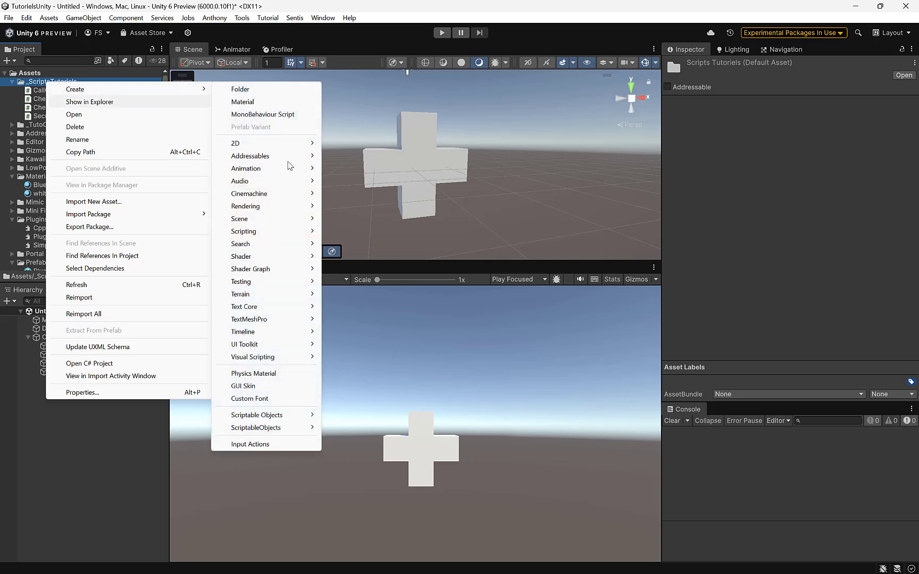
{"action": "mouse_move", "coordinate": [282, 231]}
{"action": "left_click", "coordinate": [365, 233]}
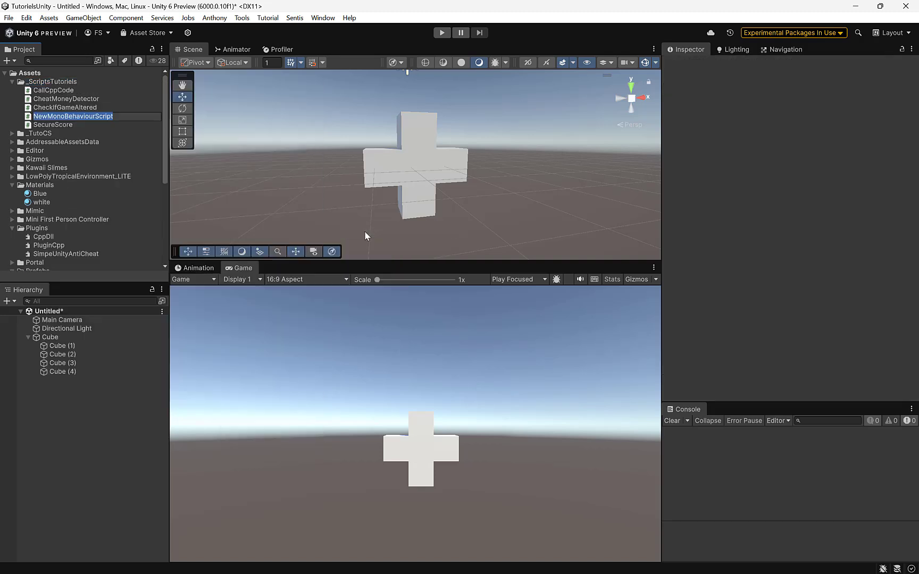
{"action": "type", "text": "MeshComb"}
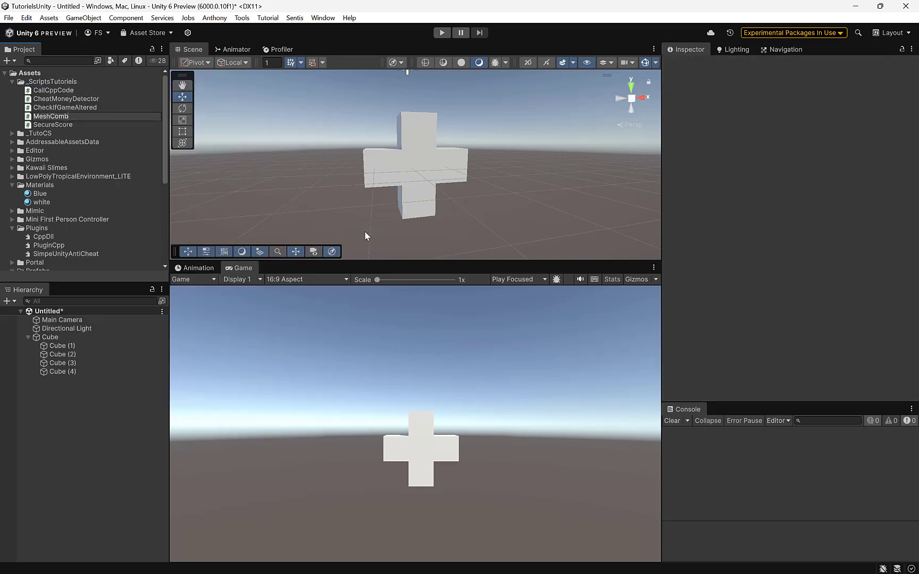
{"action": "type", "text": "ine"}
- Attach MeshCombine to the parent Cube and open the script in Visual Studio
{"action": "left_click", "coordinate": [414, 170]}
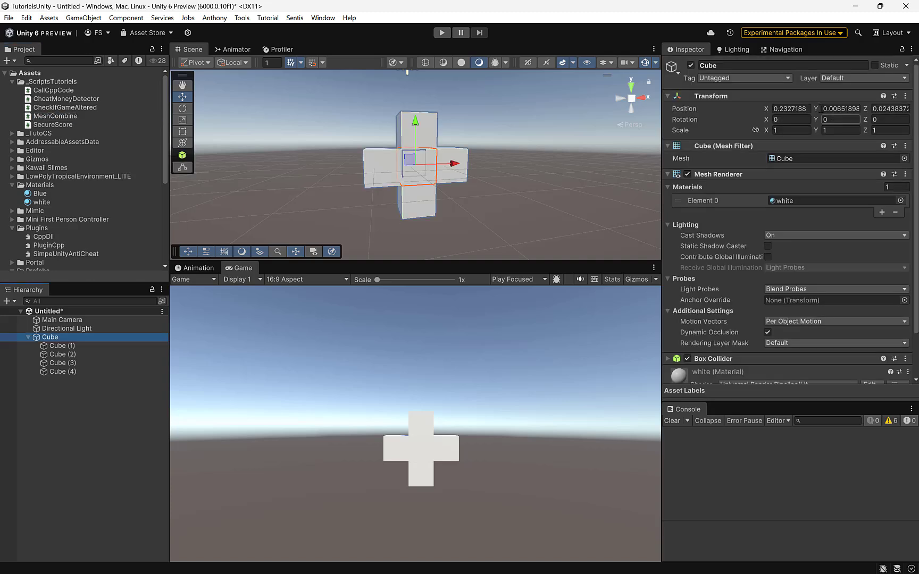
{"action": "left_click", "coordinate": [668, 175]}
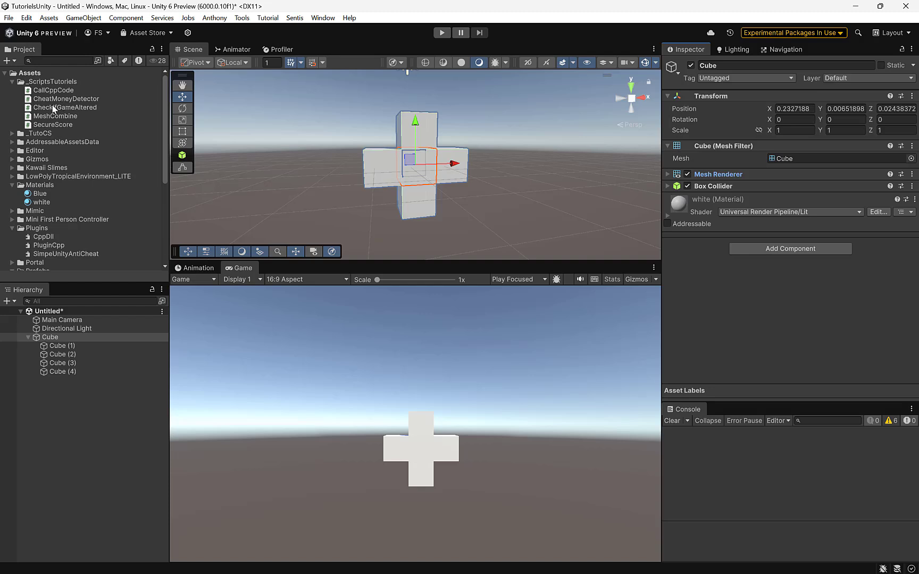
{"action": "mouse_move", "coordinate": [46, 116]}
{"action": "left_mouse_down"}
{"action": "mouse_move", "coordinate": [774, 312]}
{"action": "mouse_move", "coordinate": [736, 255]}
{"action": "left_mouse_up"}
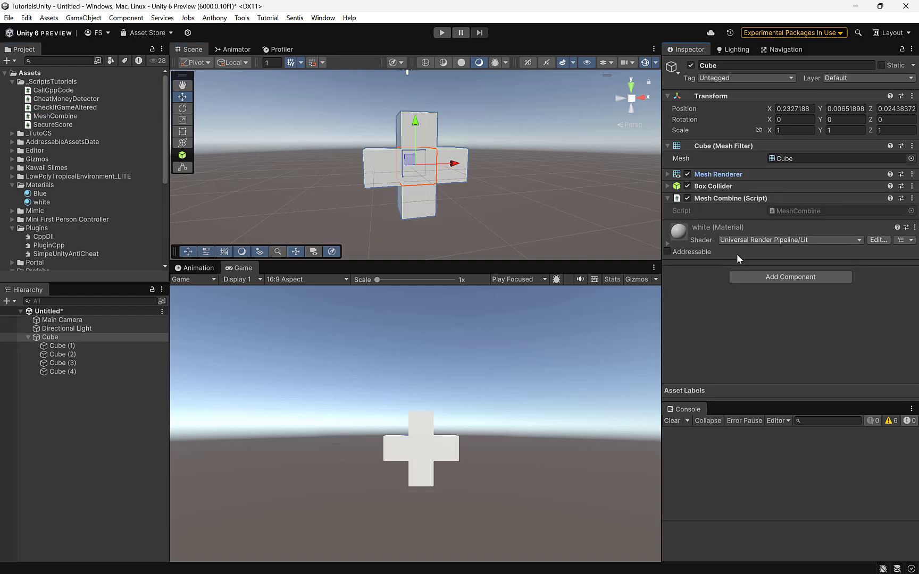
{"action": "left_click", "coordinate": [796, 213]}
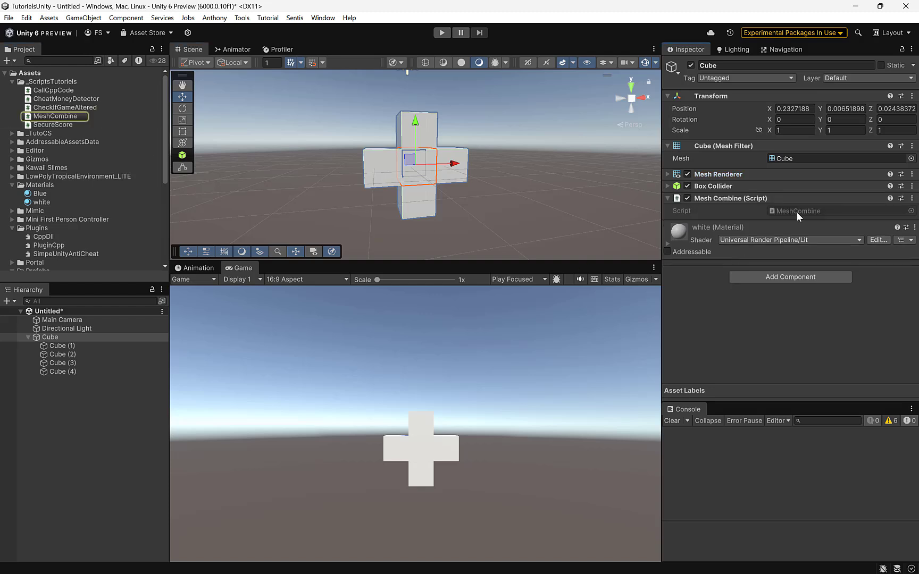
{"action": "double_click", "coordinate": [796, 213]}
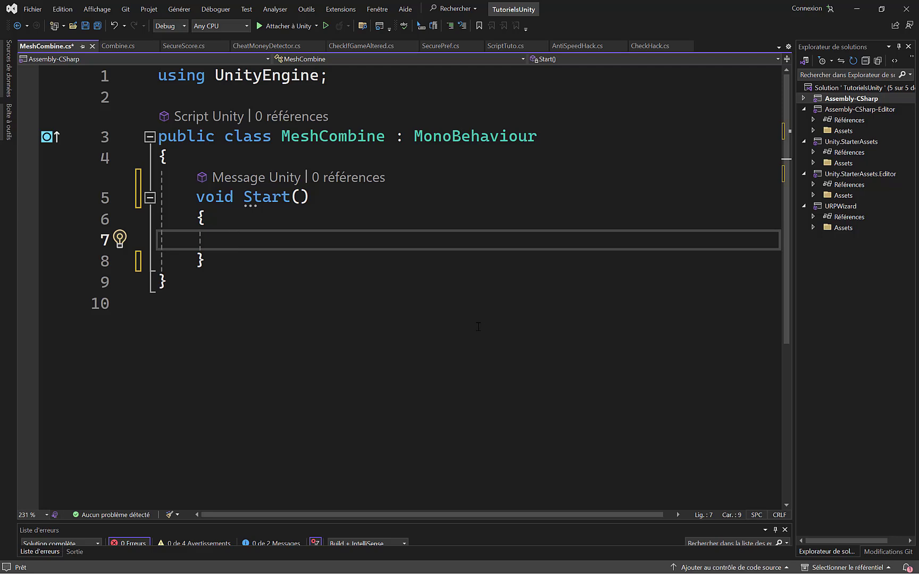
- Declare MeshFilter[] meshFilters = GetComponentsInChildren<MeshFilter>(); in Start()
{"action": "type", "text": "Me"}
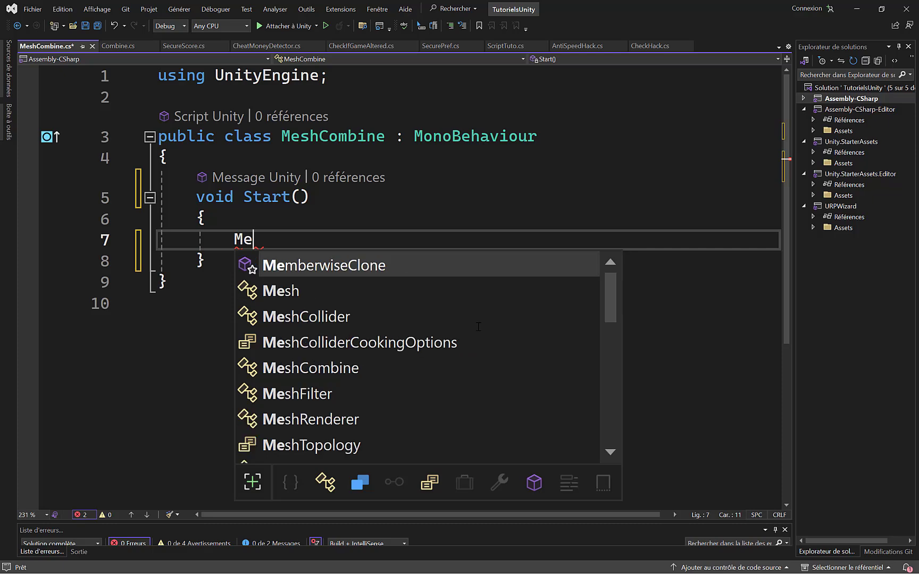
{"action": "type", "text": "s"}
{"action": "key", "text": "Down"}
{"action": "key", "text": "Down"}
{"action": "key", "text": "Down"}
{"action": "key", "text": "Down"}
{"action": "key", "text": "Tab"}
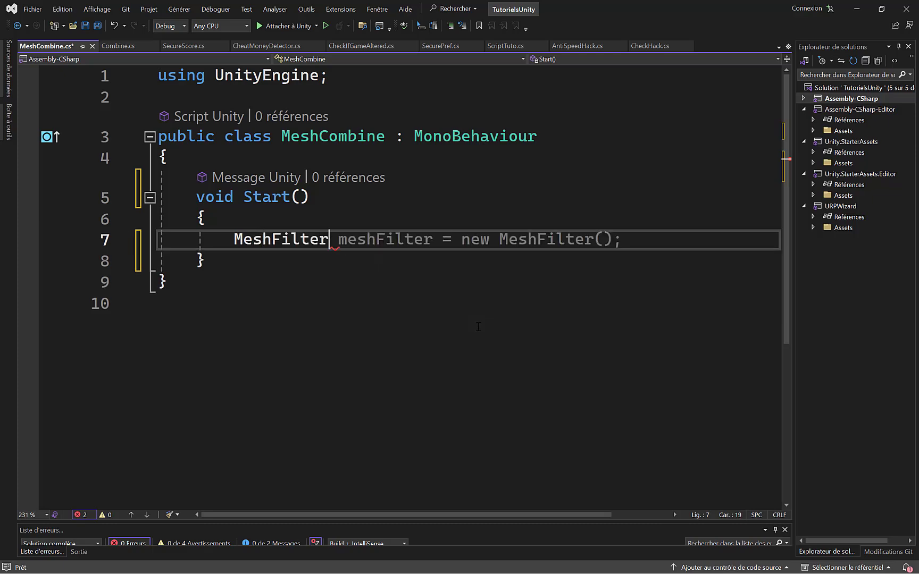
{"action": "type", "text": "["}
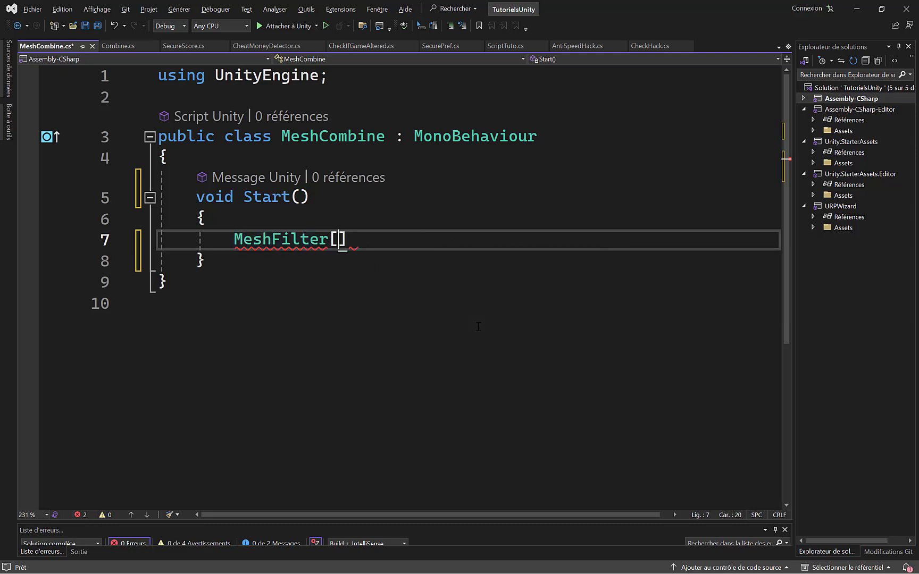
{"action": "type", "text": "]"}
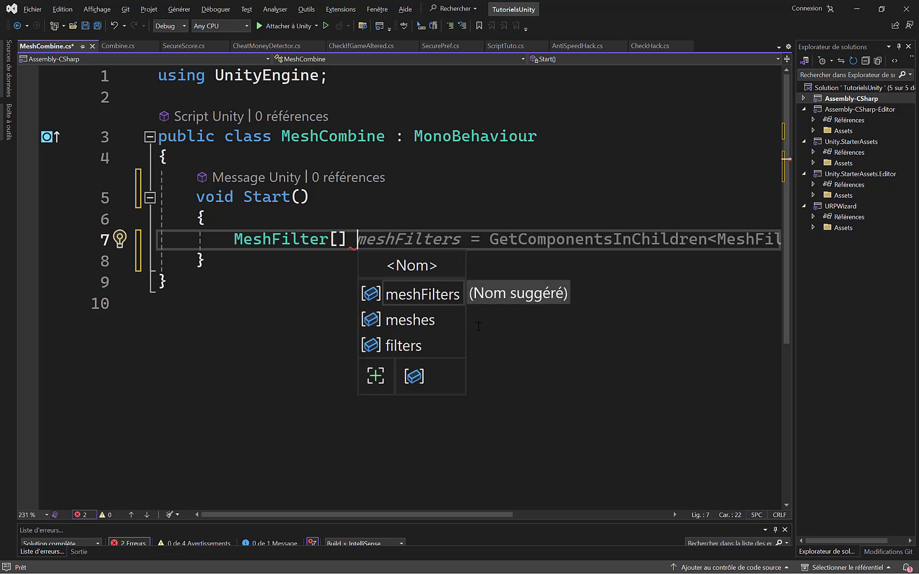
{"action": "key", "text": "Tab"}
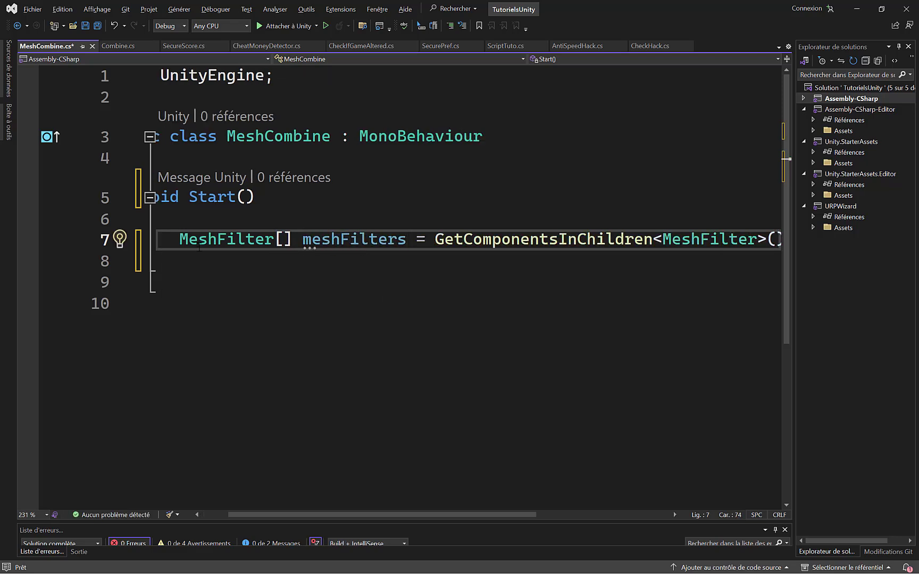
- Highlight the MeshFilter[] type and meshFilters name on line 7 to explain them
{"action": "double_click", "coordinate": [199, 240]}
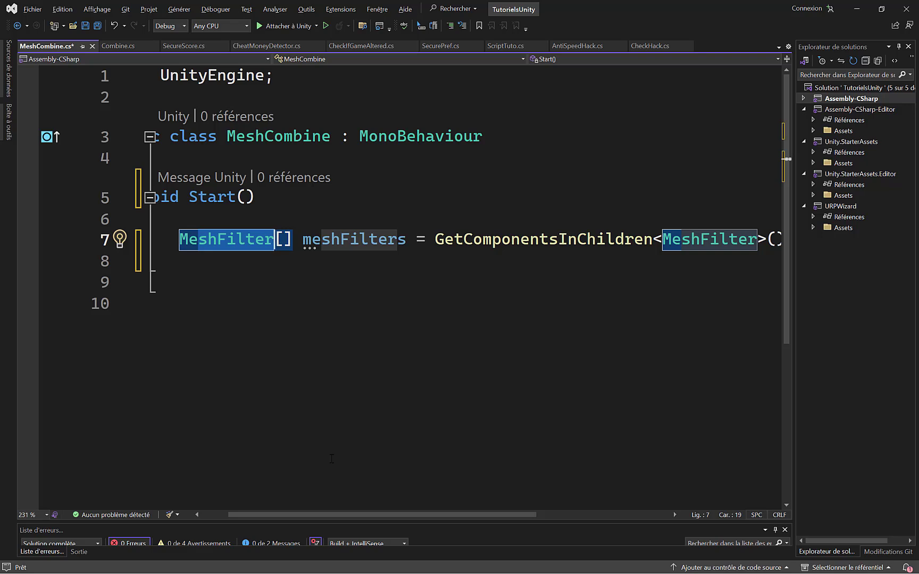
{"action": "left_click_drag", "start_coordinate": [326, 517], "coordinate": [282, 514]}
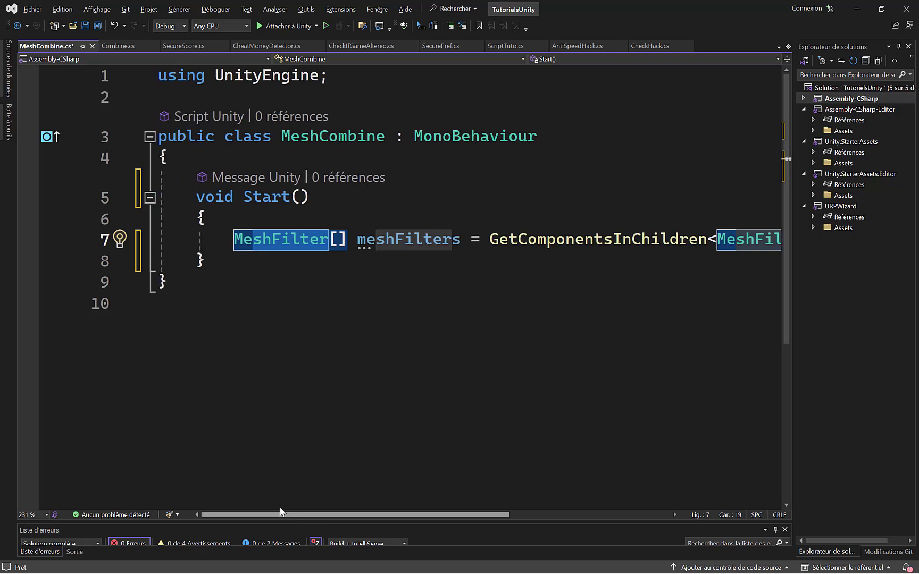
{"action": "left_click", "coordinate": [297, 409]}
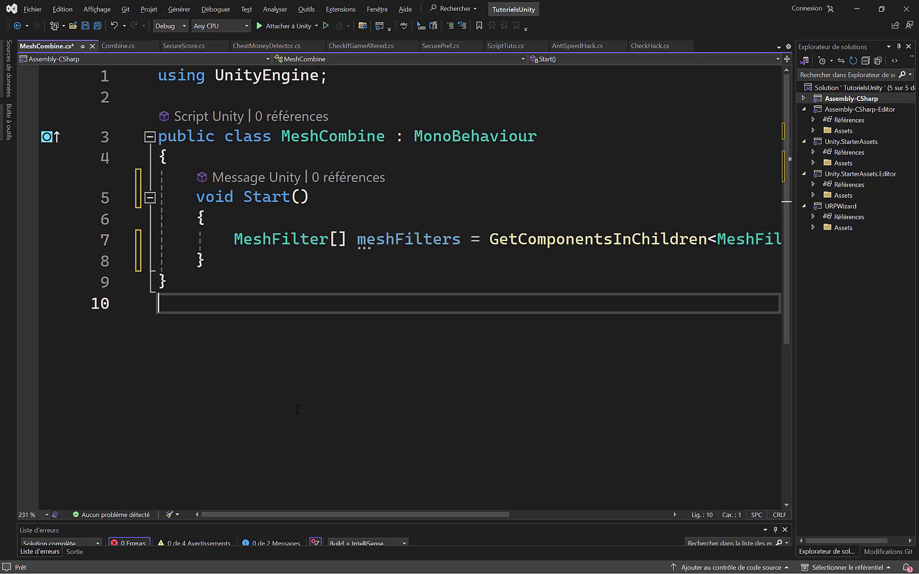
{"action": "left_click_drag", "start_coordinate": [234, 240], "coordinate": [414, 246]}
{"action": "left_click", "coordinate": [330, 282]}
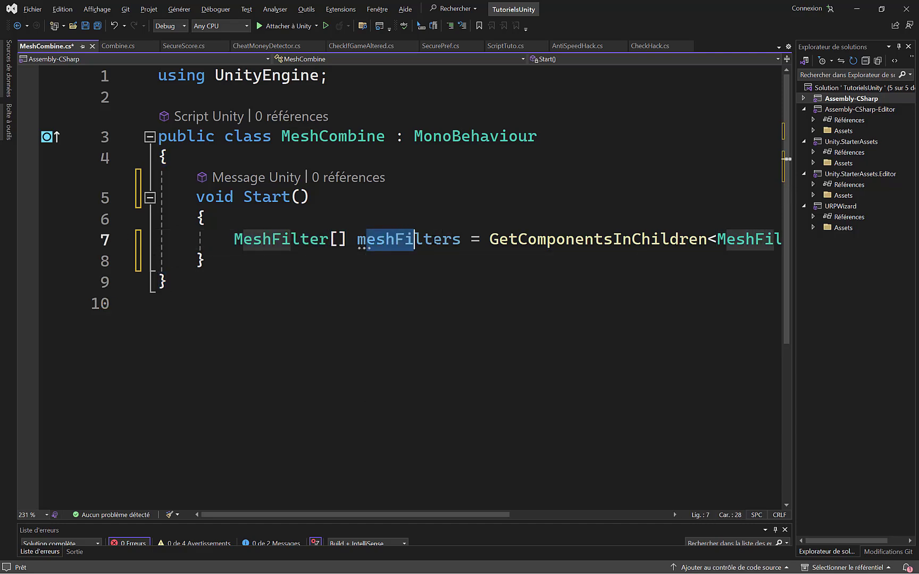
{"action": "left_click_drag", "start_coordinate": [470, 240], "coordinate": [489, 240]}
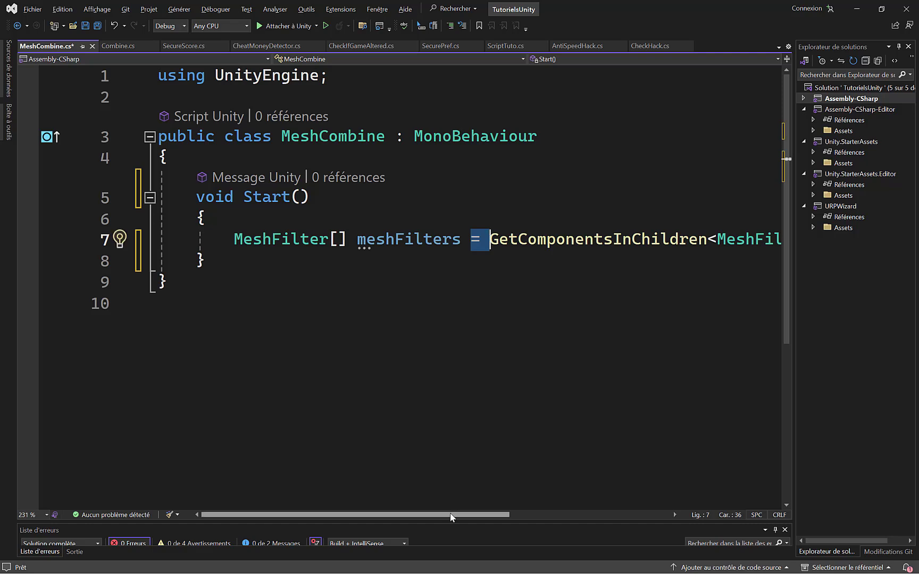
{"action": "left_click_drag", "start_coordinate": [451, 517], "coordinate": [575, 517]}
{"action": "left_click_drag", "start_coordinate": [303, 240], "coordinate": [576, 240]}
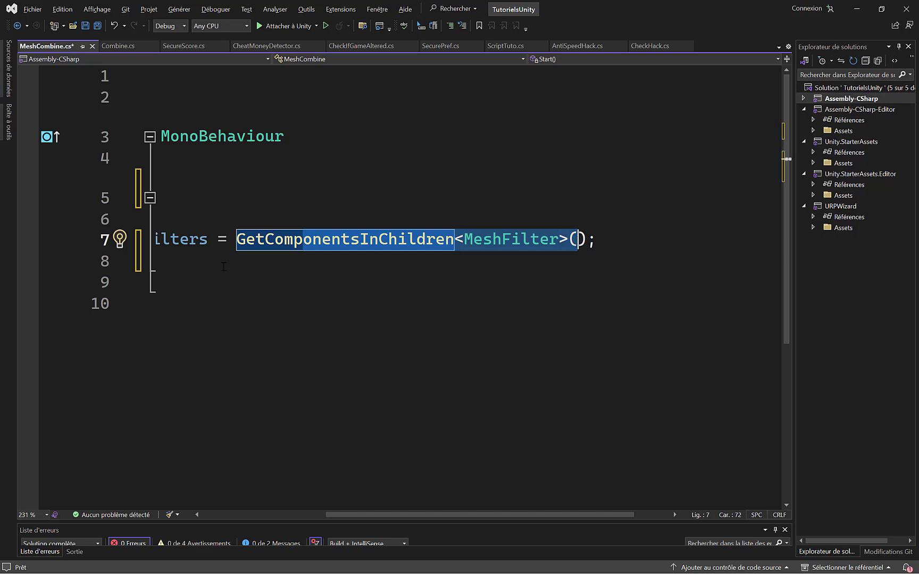
{"action": "left_click_drag", "start_coordinate": [352, 514], "coordinate": [227, 512]}
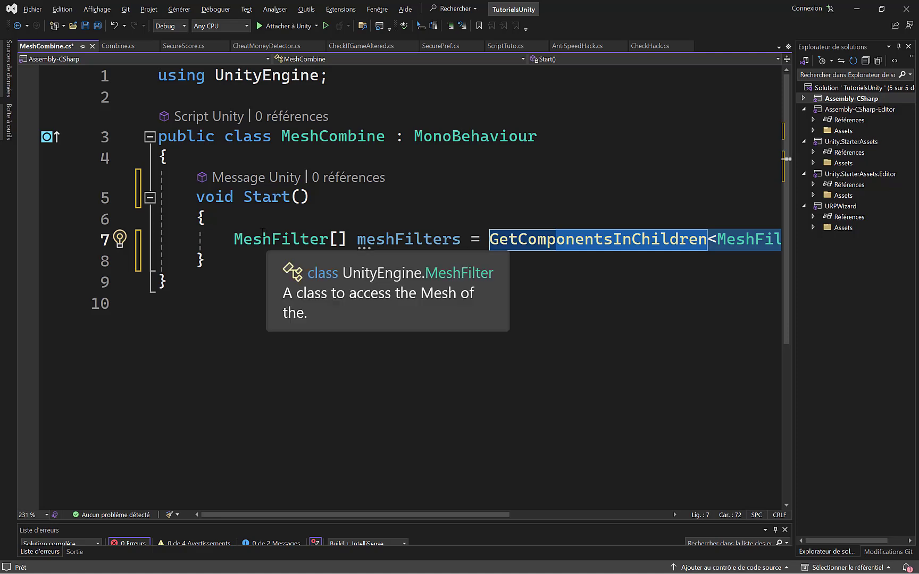
{"action": "left_click_drag", "start_coordinate": [262, 239], "coordinate": [414, 239]}
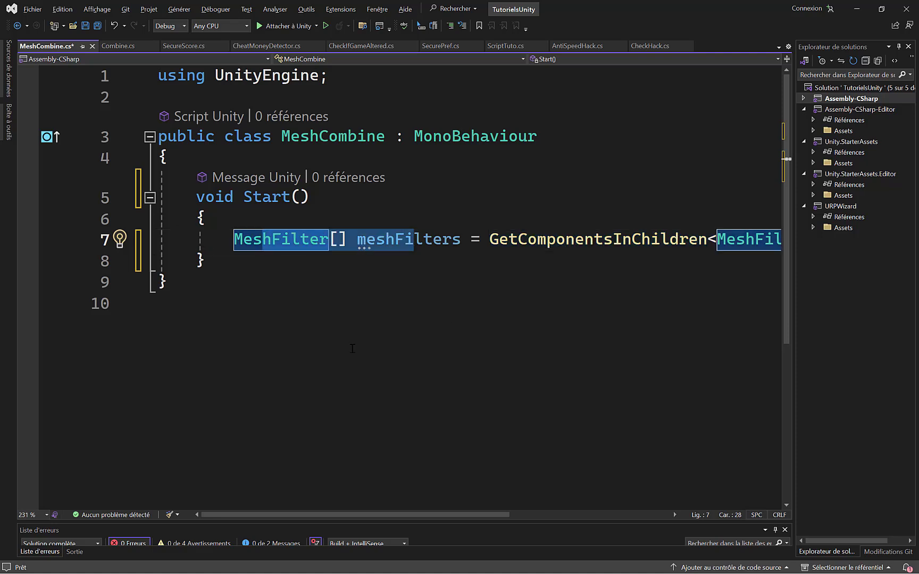
{"action": "left_click_drag", "start_coordinate": [388, 514], "coordinate": [550, 515]}
- Add CombineInstance[] instance = new CombineInstance[meshFilters.Length]; on line 8
{"action": "key", "text": "End"}
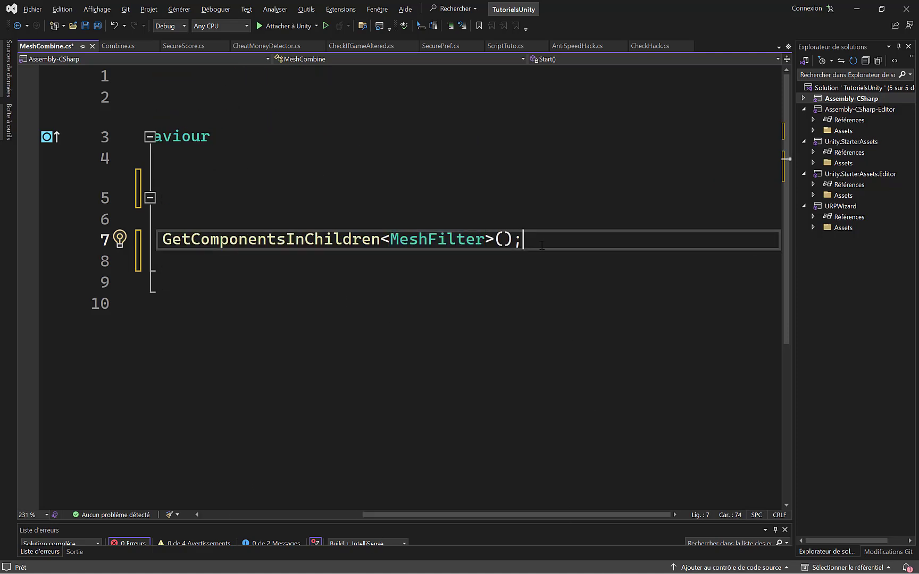
{"action": "key", "text": "Return"}
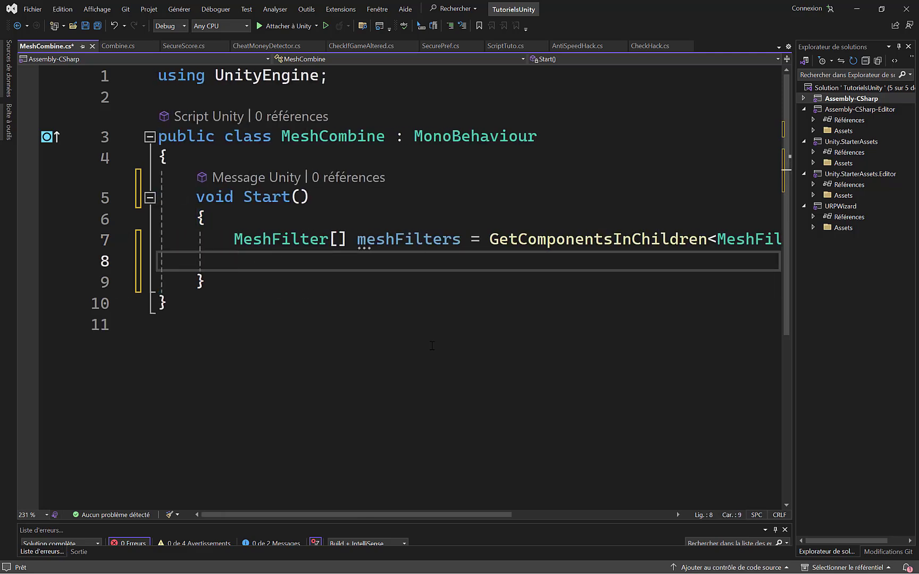
{"action": "type", "text": "CombineInstance"}
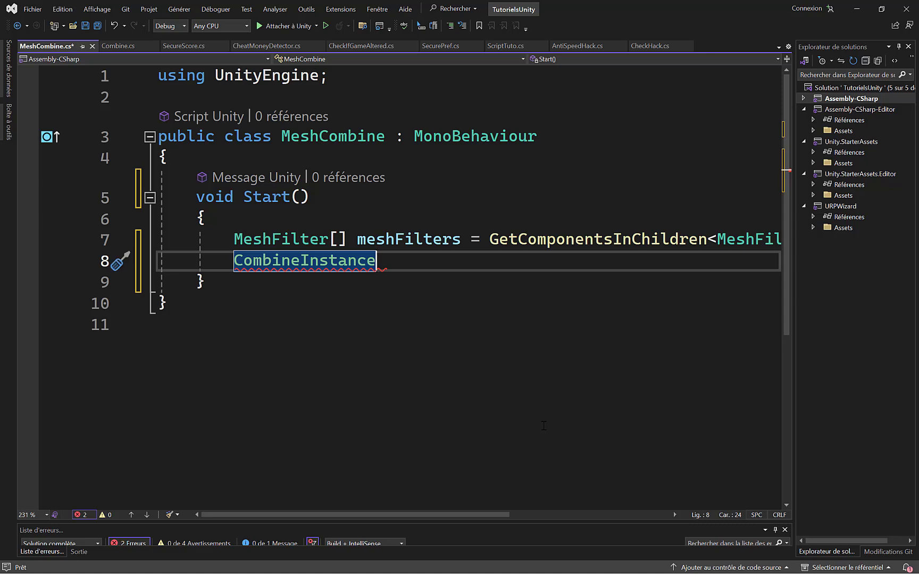
{"action": "type", "text": "[] ni"}
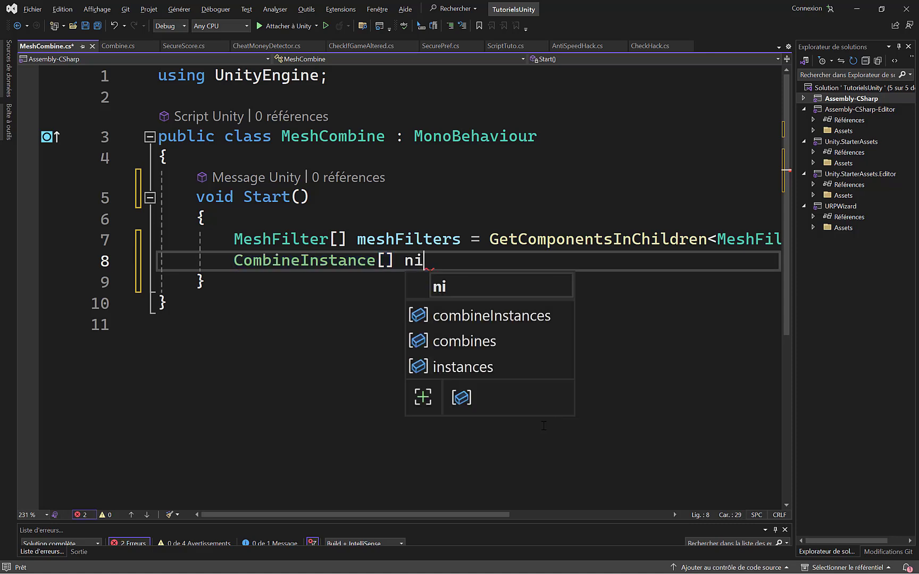
{"action": "key", "text": "BackSpace"}
{"action": "key", "text": "BackSpace"}
{"action": "type", "text": "ins"}
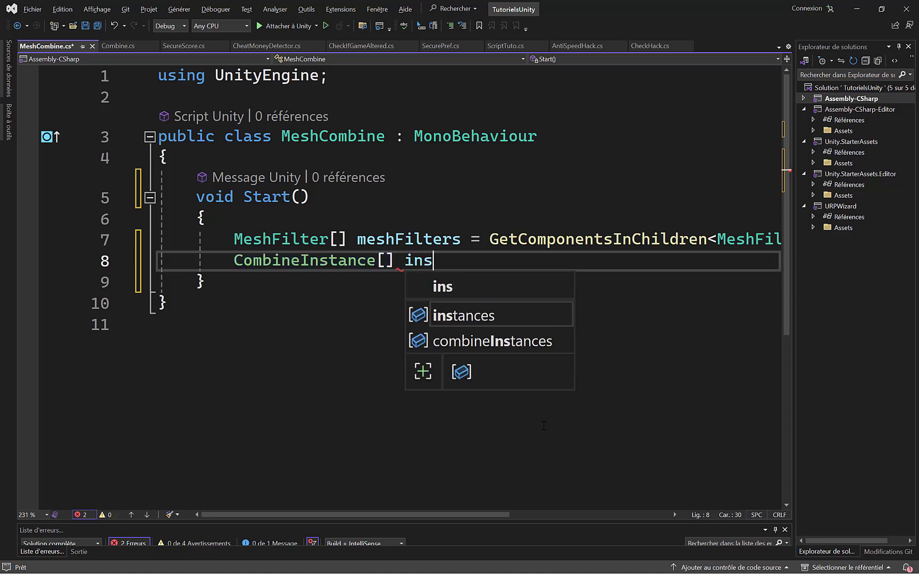
{"action": "key", "text": "Tab"}
{"action": "key", "text": "BackSpace"}
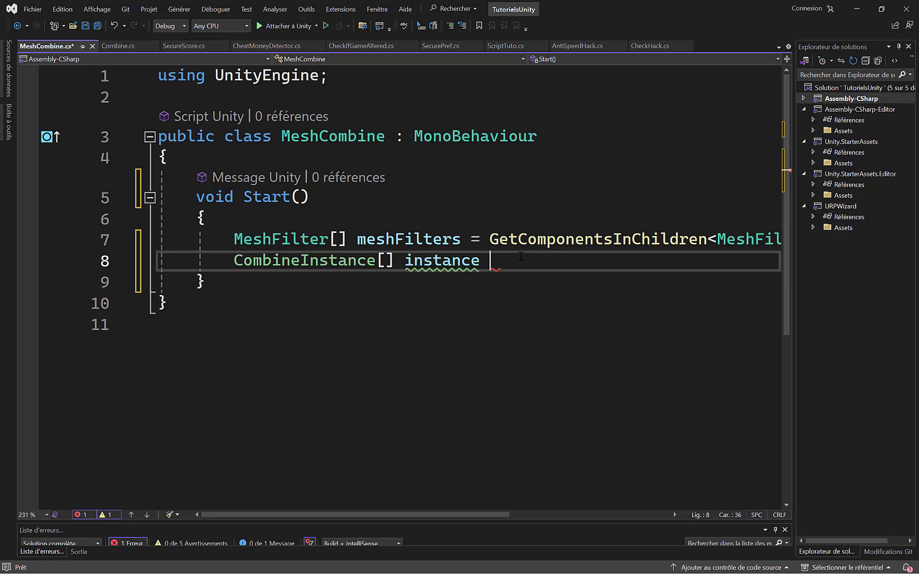
{"action": "type", "text": "= "}
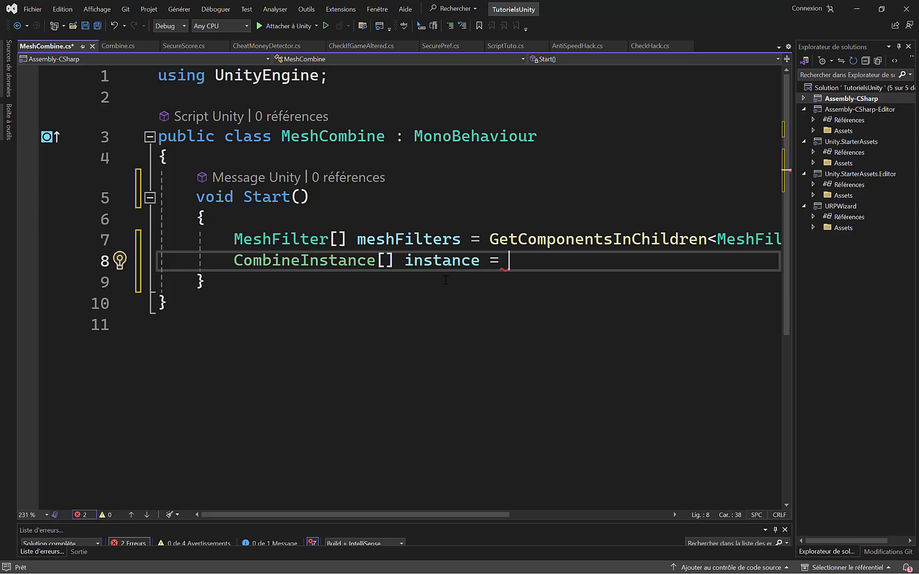
{"action": "type", "text": "new CombineInstance[meshFilters.Length];"}
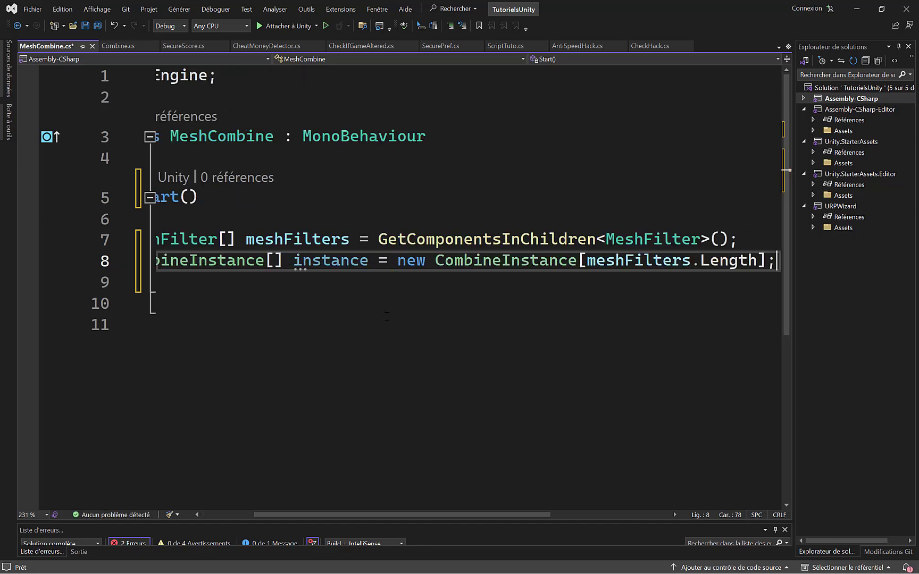
- Highlight the parts of the CombineInstance declaration, then open a blank line below
{"action": "left_click", "coordinate": [218, 261]}
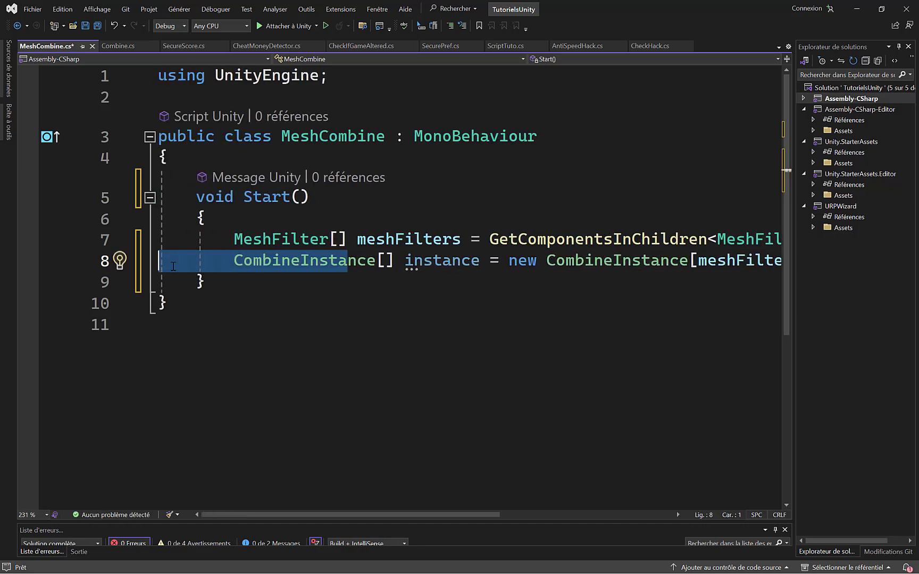
{"action": "left_click", "coordinate": [405, 261]}
{"action": "left_click_drag", "start_coordinate": [445, 515], "coordinate": [519, 513]}
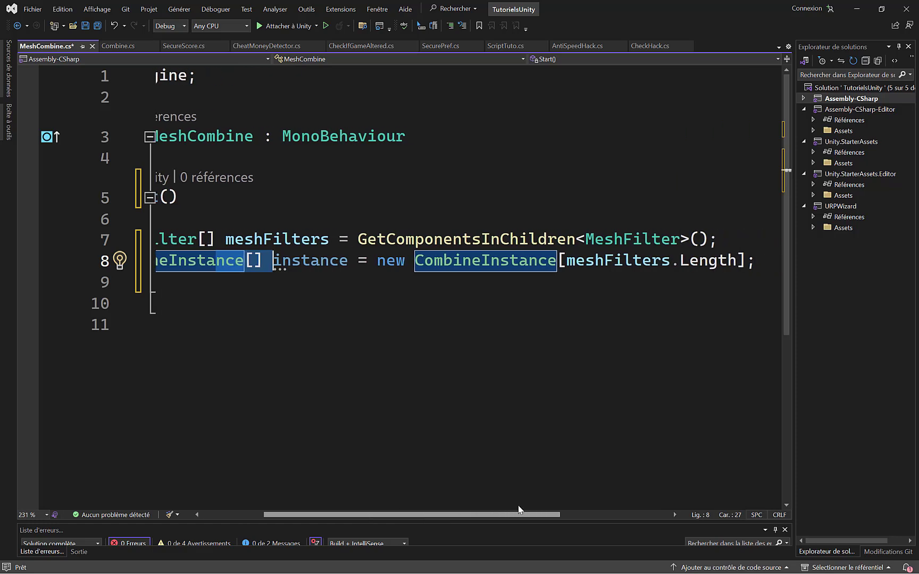
{"action": "mouse_move", "coordinate": [440, 261]}
{"action": "left_click", "coordinate": [489, 261]}
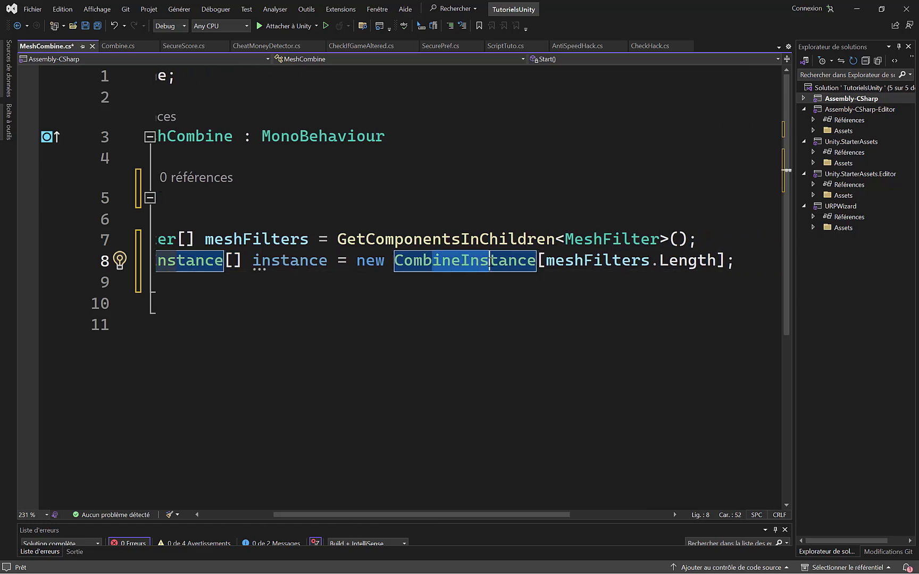
{"action": "left_click_drag", "start_coordinate": [730, 257], "coordinate": [540, 260]}
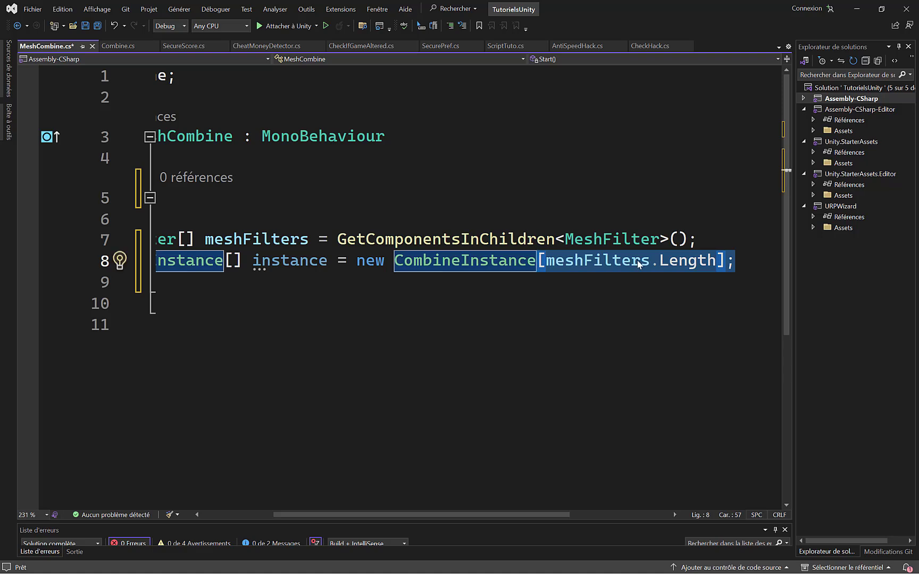
{"action": "mouse_move", "coordinate": [638, 263]}
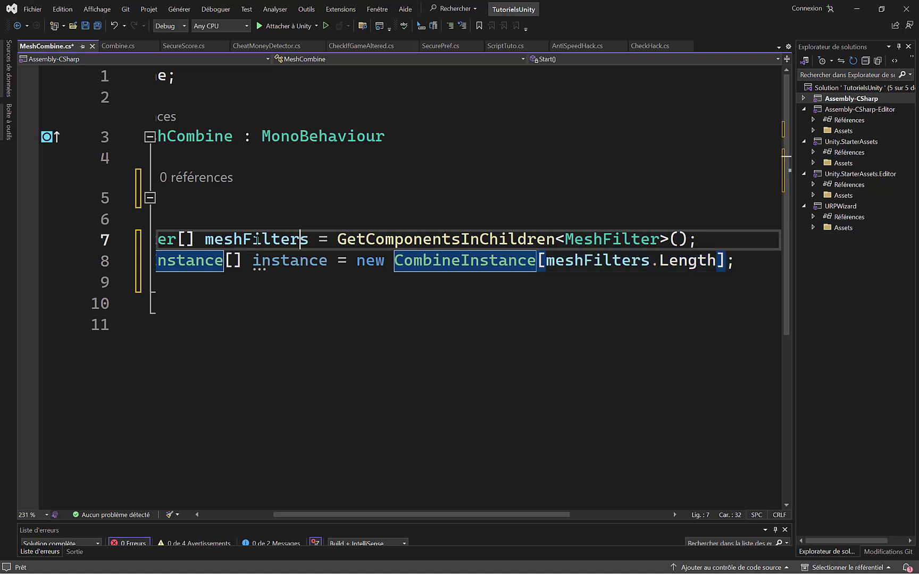
{"action": "left_click_drag", "start_coordinate": [299, 239], "coordinate": [153, 240]}
{"action": "left_click", "coordinate": [775, 264]}
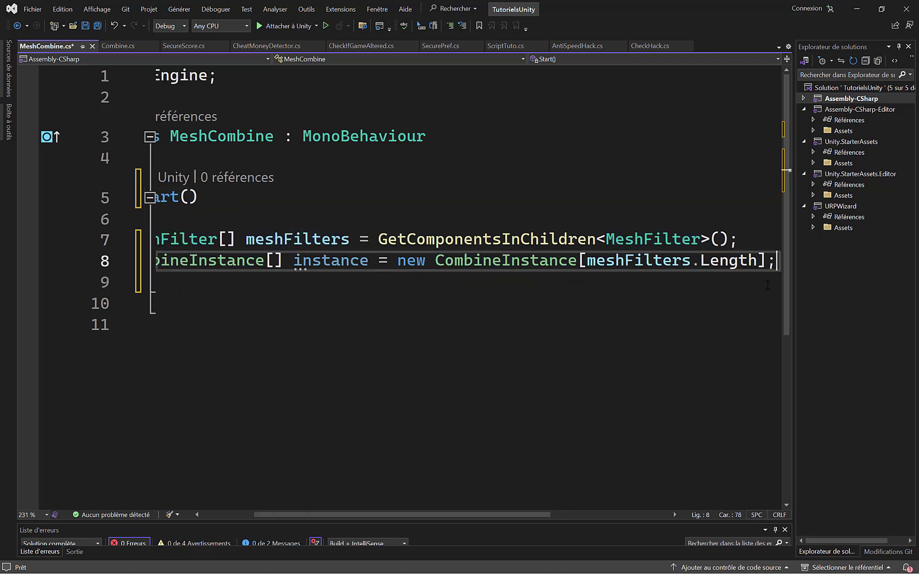
{"action": "key", "text": "Return"}
{"action": "key", "text": "Return"}
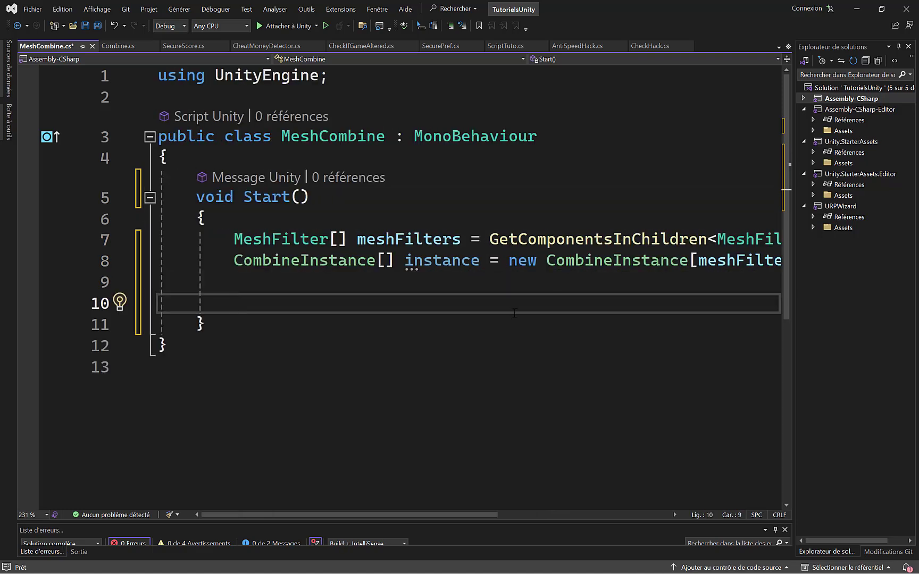
- Add the counter int i = 0; below the array declarations
{"action": "type", "text": "int i = 0;"}
{"action": "key", "text": "Return"}
{"action": "key", "text": "Down"}
{"action": "key", "text": "Down"}
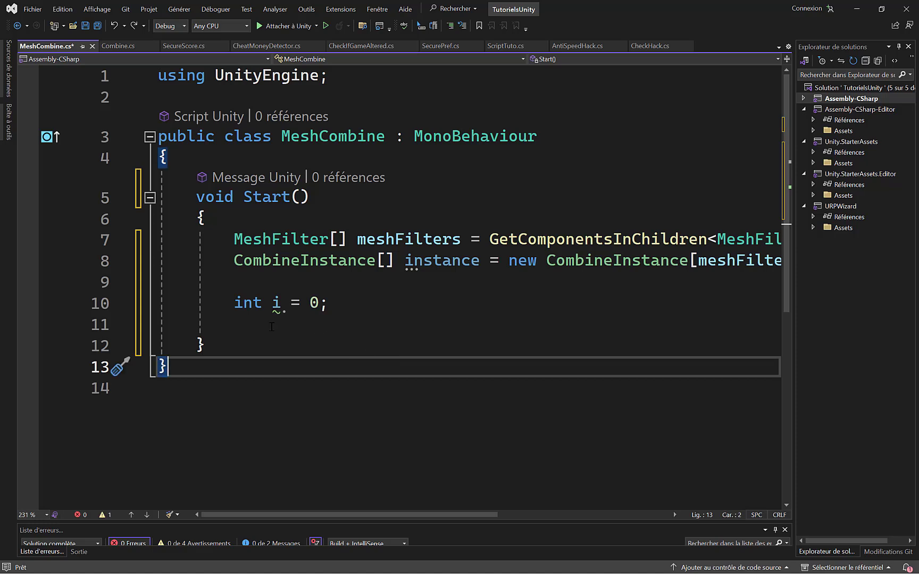
- Insert a while loop on i < meshFilters.Length containing instance[i].mesh = meshFilters[i].sharedMesh;
{"action": "left_click", "coordinate": [305, 328]}
{"action": "key", "text": "ctrl+v"}
{"action": "left_click", "coordinate": [335, 363]}
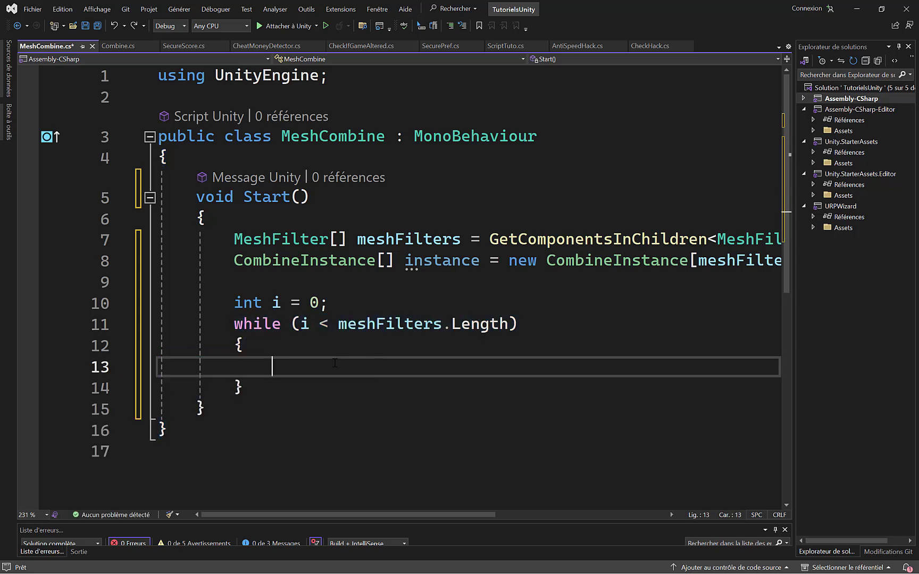
{"action": "left_click", "coordinate": [299, 323]}
{"action": "left_click_drag", "start_coordinate": [338, 323], "coordinate": [518, 323]}
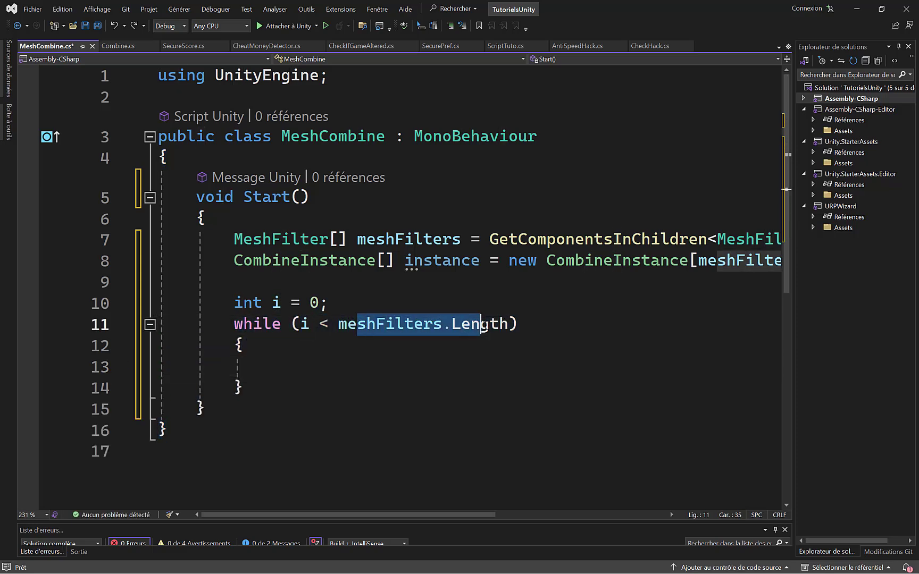
{"action": "left_click", "coordinate": [425, 366]}
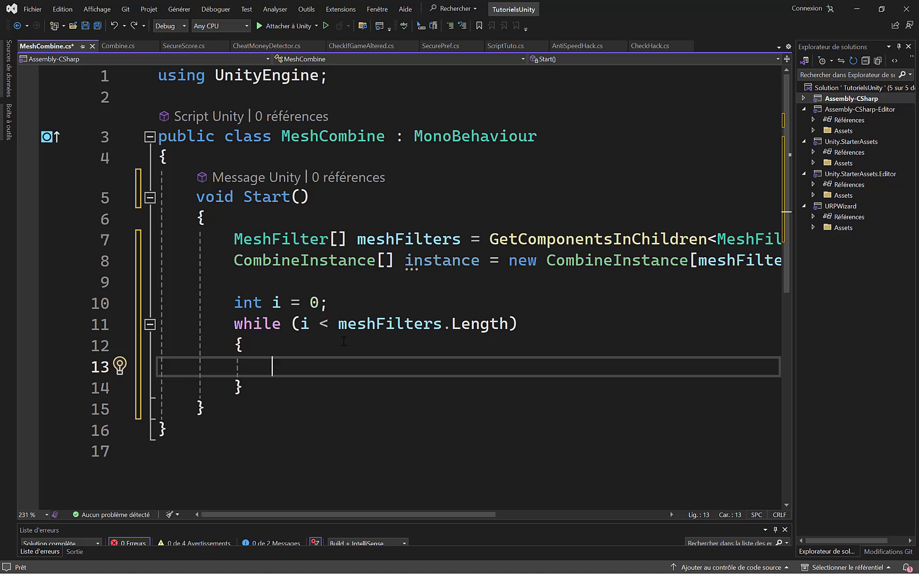
{"action": "type", "text": "instance[i].mesh = meshFilters[i].sharedMesh;"}
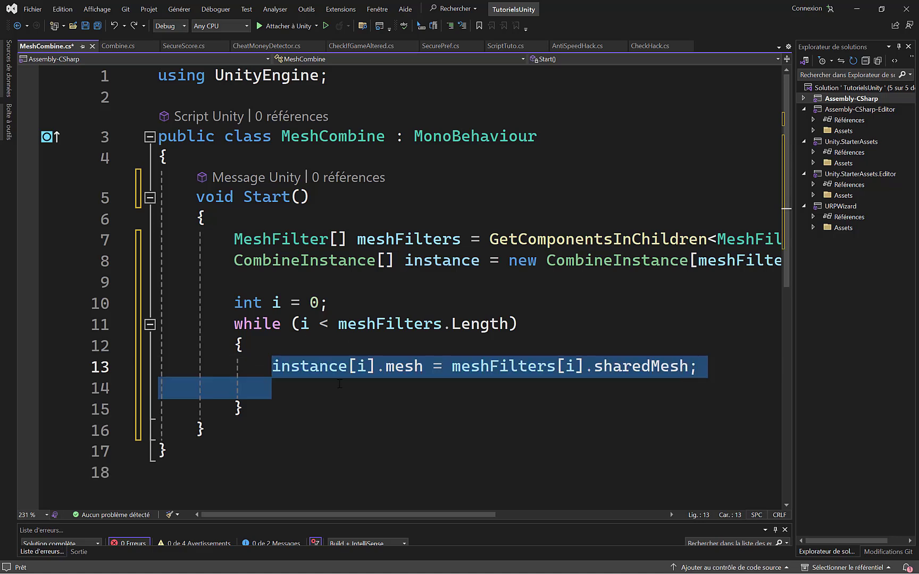
{"action": "key", "text": "Return"}
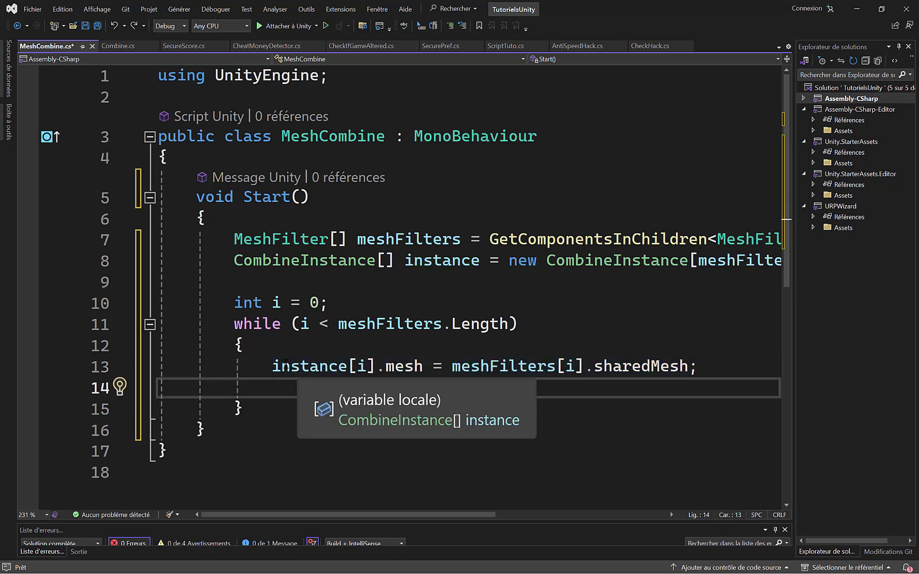
{"action": "double_click", "coordinate": [341, 367]}
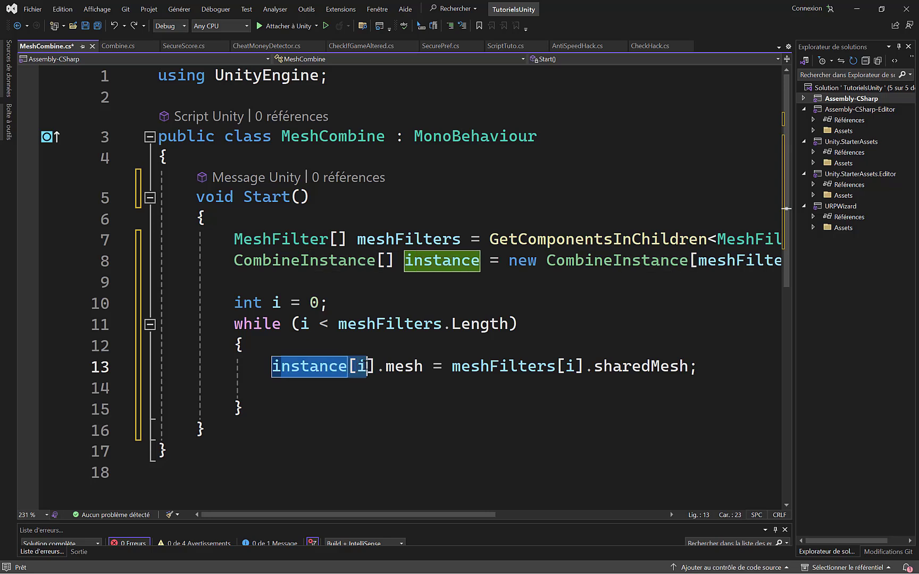
{"action": "left_click", "coordinate": [300, 303]}
{"action": "left_click", "coordinate": [328, 301], "text": "shift"}
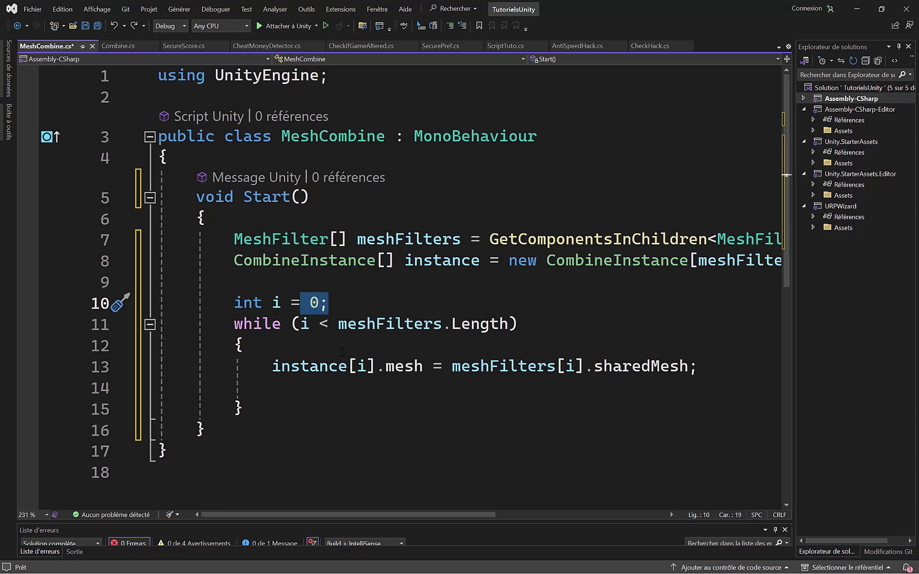
{"action": "left_click_drag", "start_coordinate": [273, 367], "coordinate": [376, 367]}
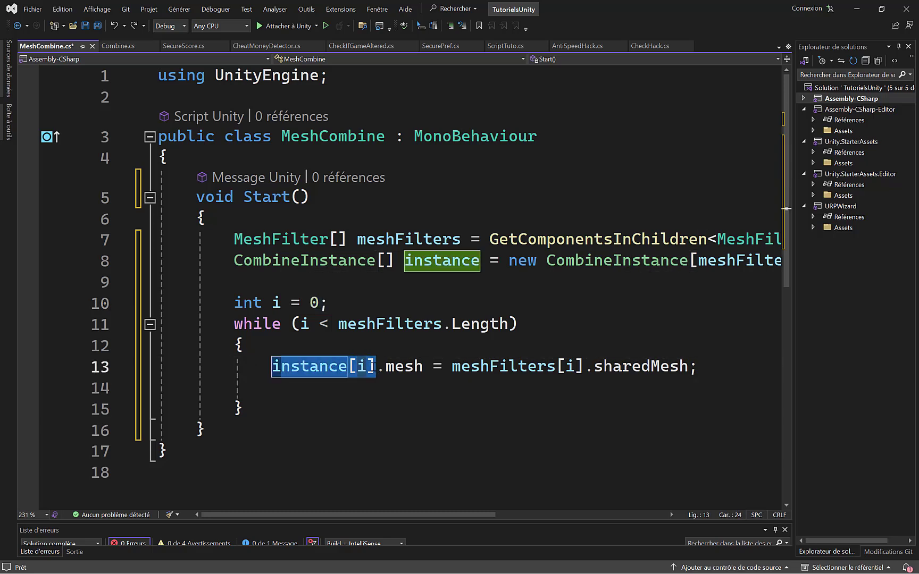
{"action": "mouse_move", "coordinate": [400, 366]}
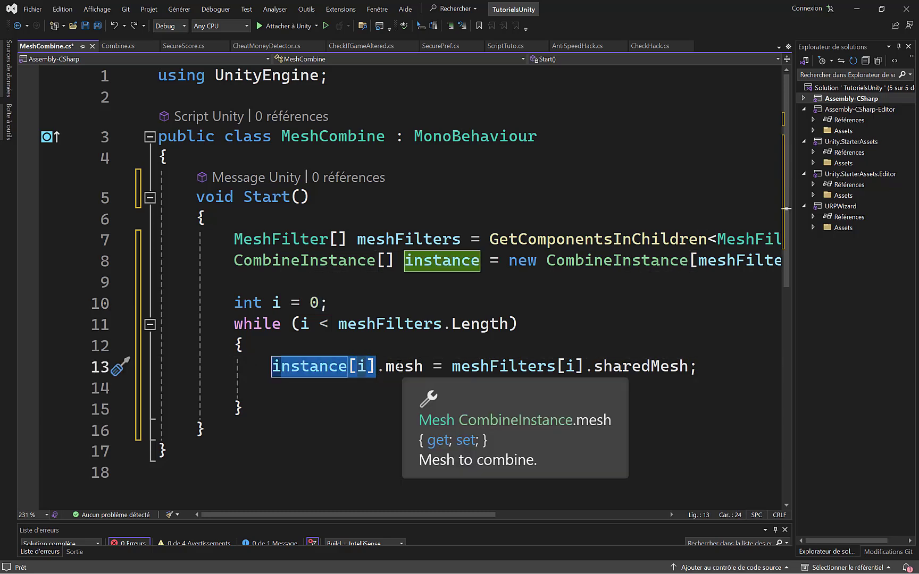
{"action": "left_click_drag", "start_coordinate": [422, 366], "coordinate": [377, 366]}
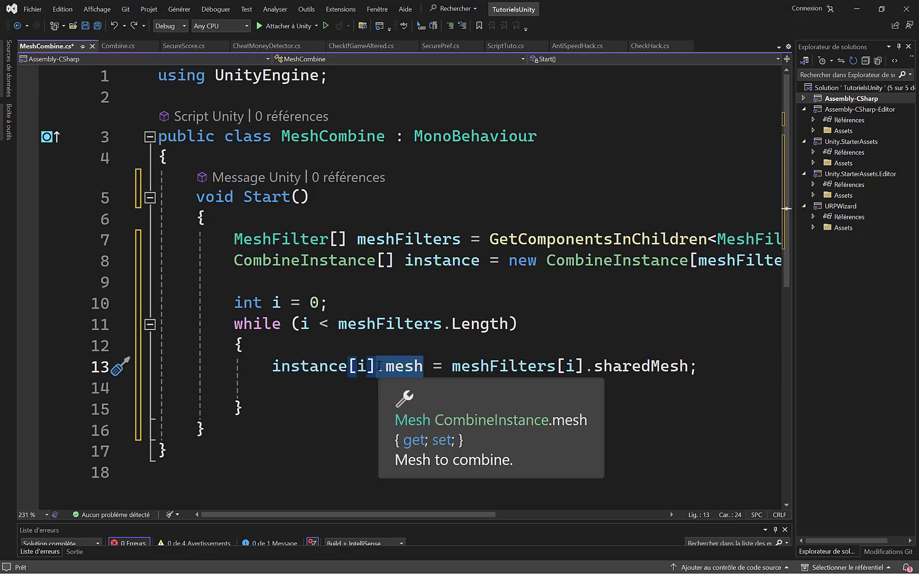
{"action": "left_click_drag", "start_coordinate": [272, 367], "coordinate": [404, 367]}
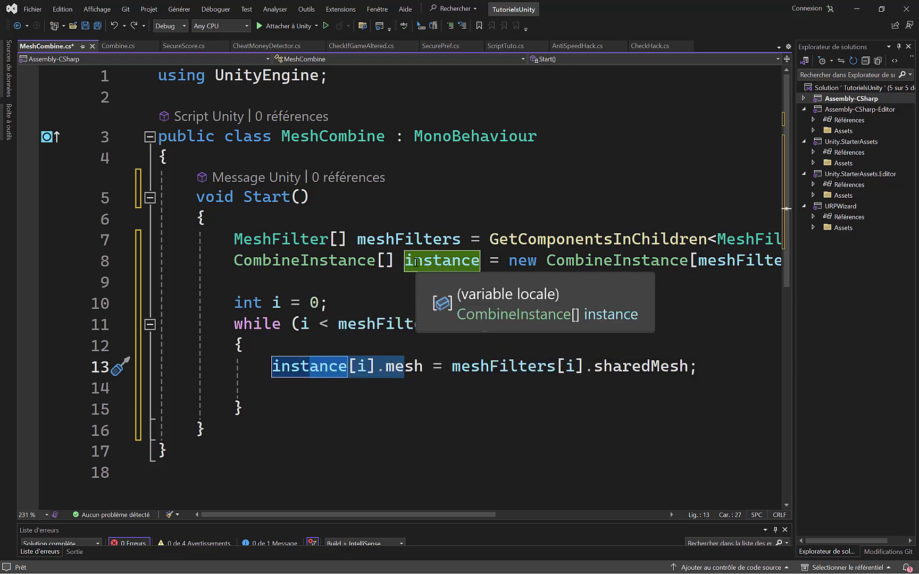
{"action": "left_click_drag", "start_coordinate": [451, 367], "coordinate": [585, 366]}
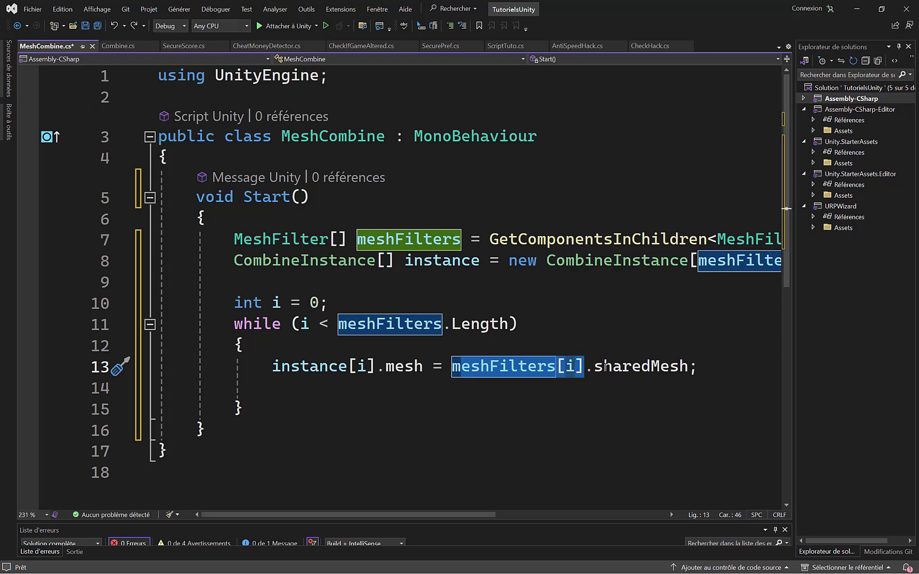
{"action": "left_click_drag", "start_coordinate": [594, 367], "coordinate": [680, 367]}
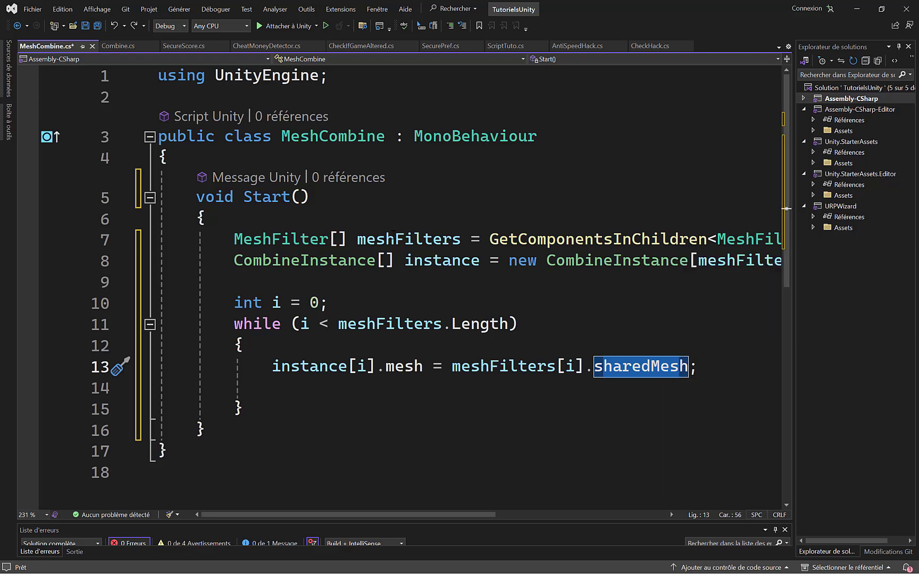
{"action": "left_click_drag", "start_coordinate": [537, 239], "coordinate": [717, 239]}
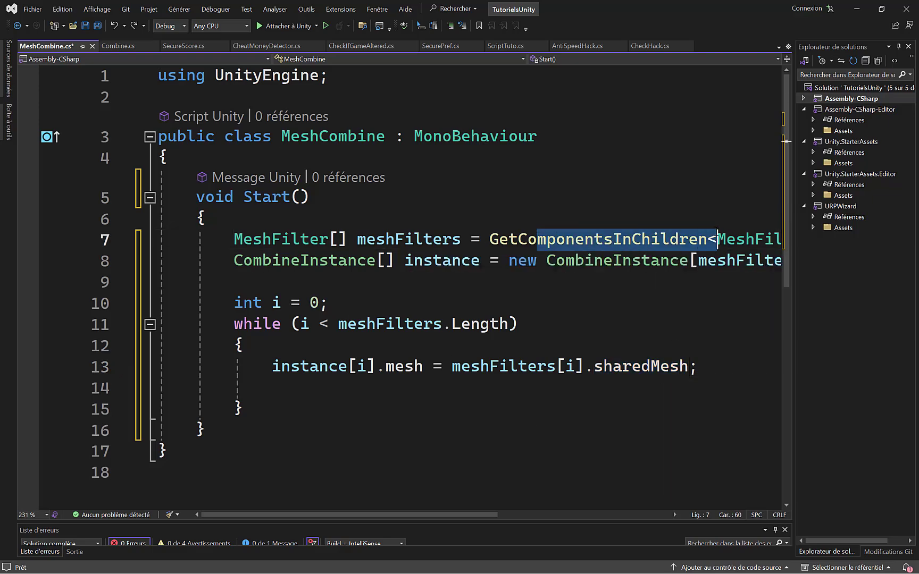
{"action": "left_click_drag", "start_coordinate": [622, 366], "coordinate": [680, 366]}
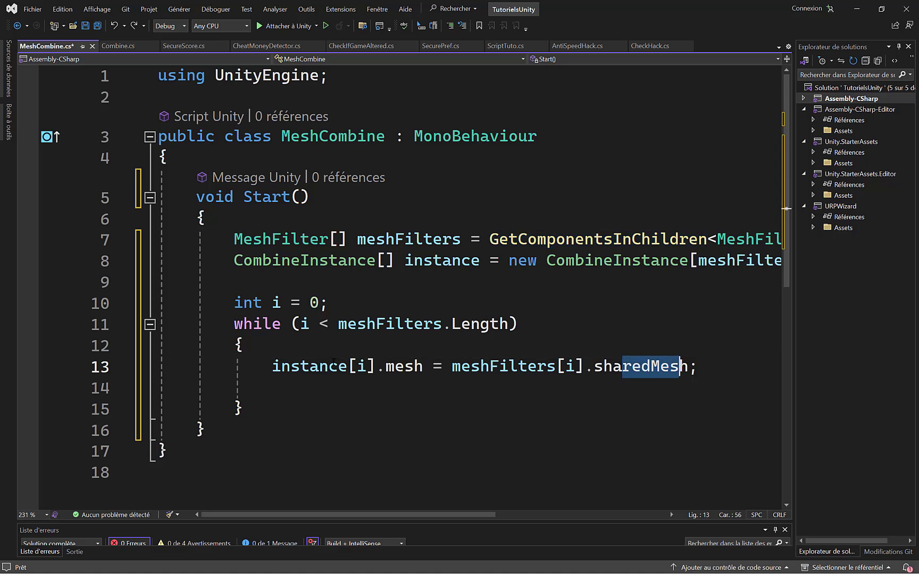
- Paste instance[i].transform = meshFilters[i].transform.localToWorldMatrix; into the loop
{"action": "left_click", "coordinate": [272, 388]}
{"action": "key", "text": "ctrl+v"}
{"action": "key", "text": "shift+Up"}
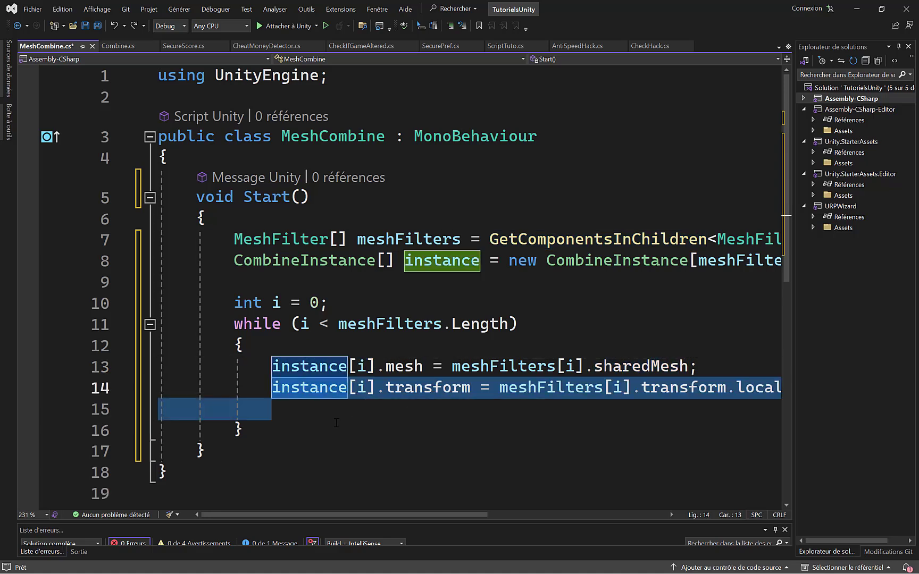
{"action": "left_click", "coordinate": [332, 424]}
- Highlight instance[i].transform, meshFilters[i] and localToWorldMatrix on line 14 to explain them
{"action": "left_click_drag", "start_coordinate": [272, 387], "coordinate": [452, 388]}
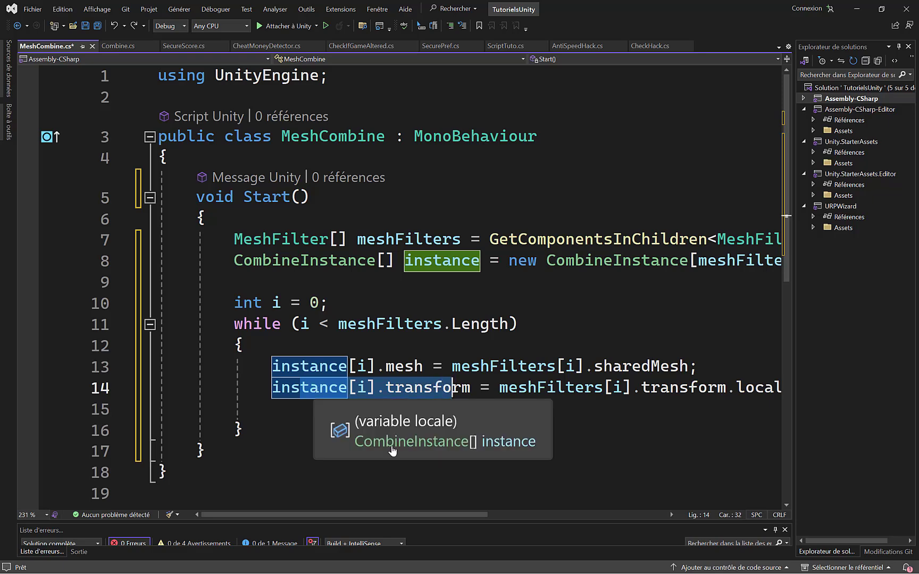
{"action": "left_click_drag", "start_coordinate": [474, 515], "coordinate": [560, 514]}
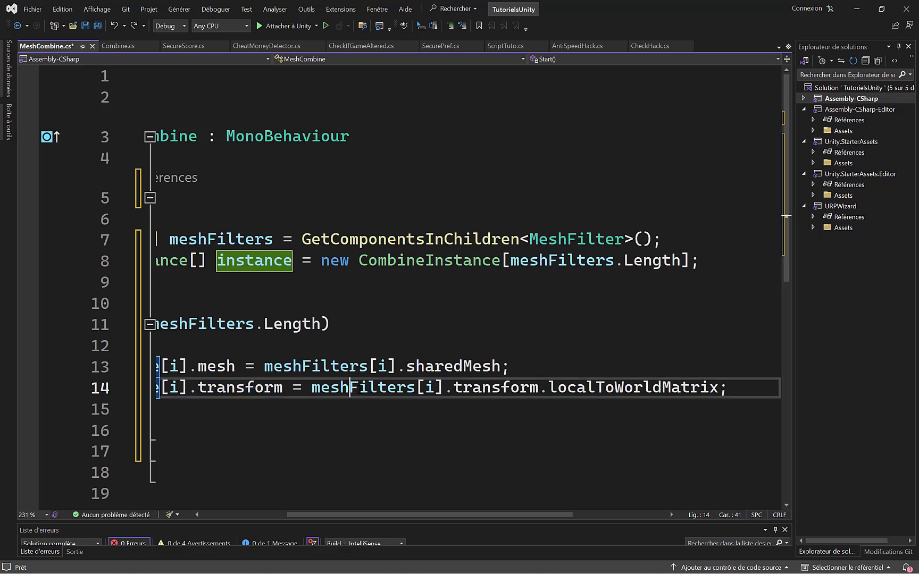
{"action": "left_click_drag", "start_coordinate": [312, 387], "coordinate": [664, 388]}
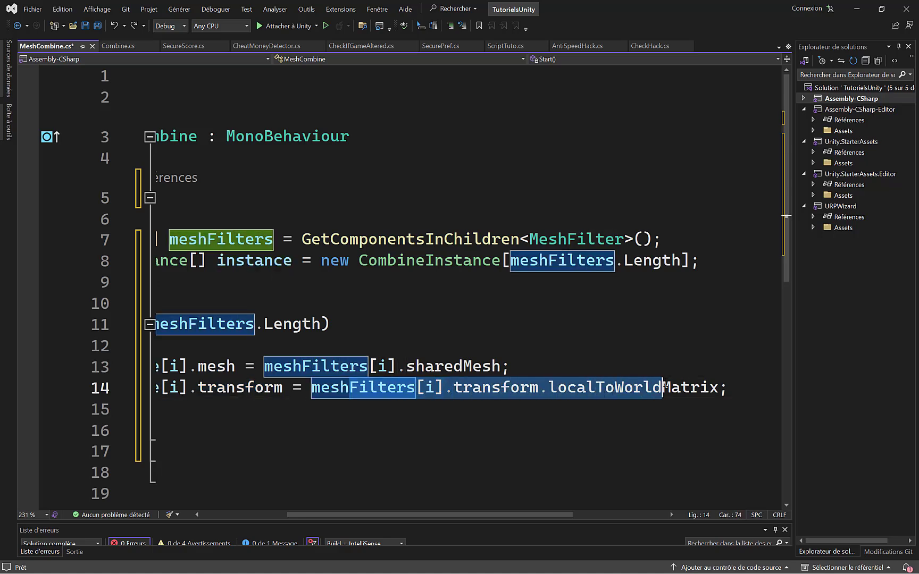
{"action": "key", "text": "Down"}
{"action": "key", "text": "Down"}
{"action": "key", "text": "Down"}
{"action": "double_click", "coordinate": [347, 389]}
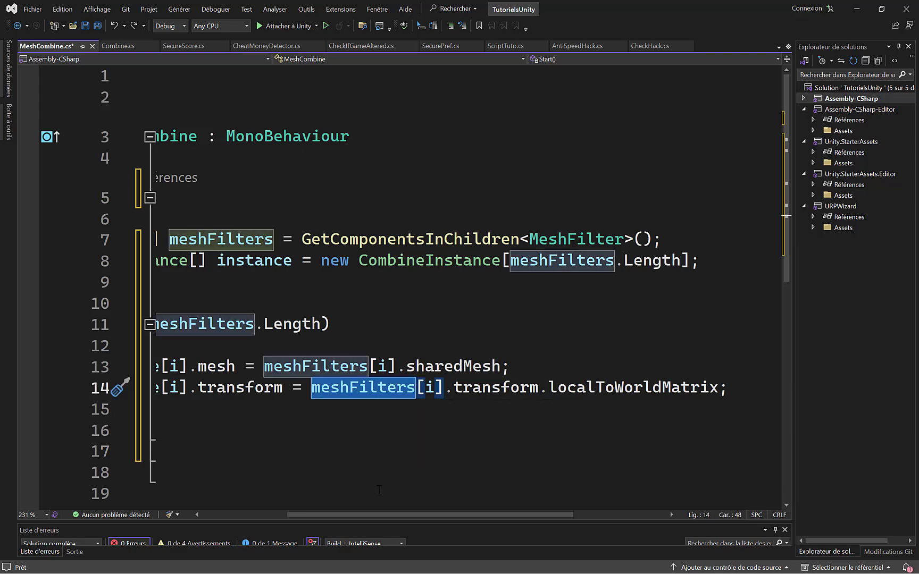
{"action": "left_click_drag", "start_coordinate": [368, 515], "coordinate": [300, 515]}
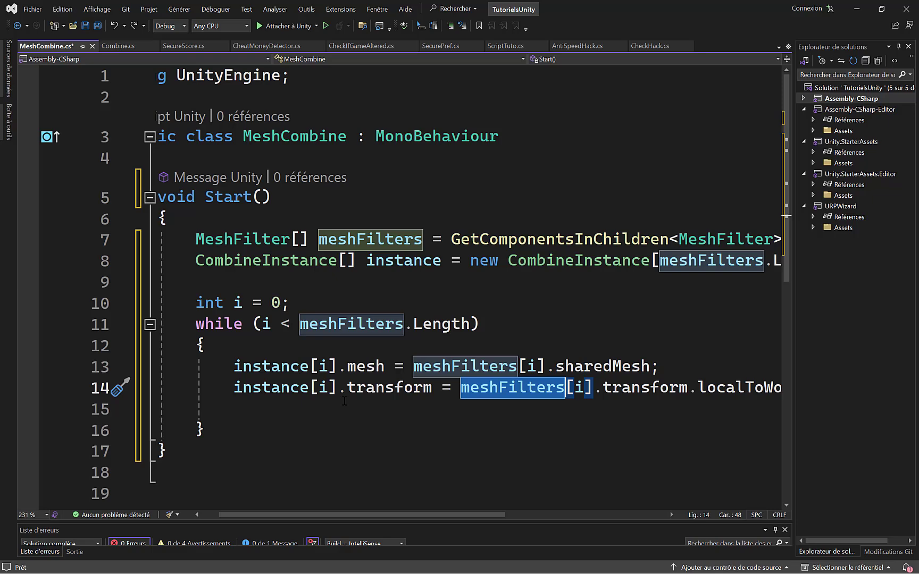
{"action": "left_click", "coordinate": [347, 365]}
- Paste the SetActive(false) line into the loop and review the loop's statements
{"action": "key", "text": "Down"}
{"action": "key", "text": "ctrl+z"}
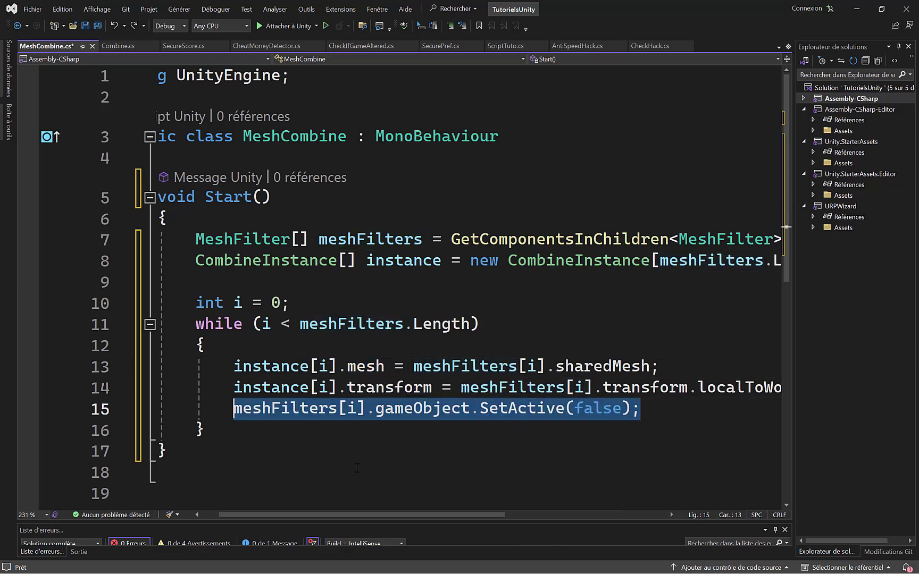
{"action": "key", "text": "Down"}
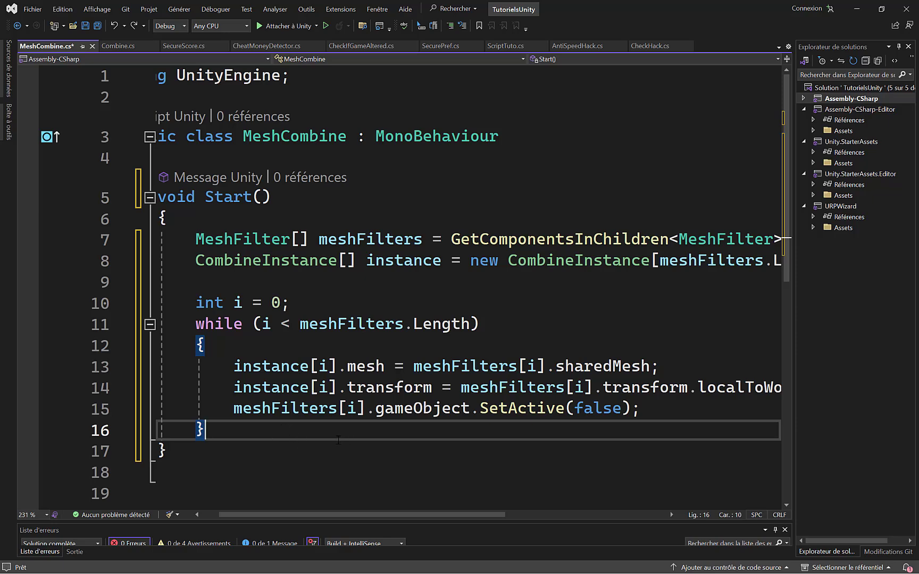
{"action": "left_click_drag", "start_coordinate": [196, 239], "coordinate": [556, 239]}
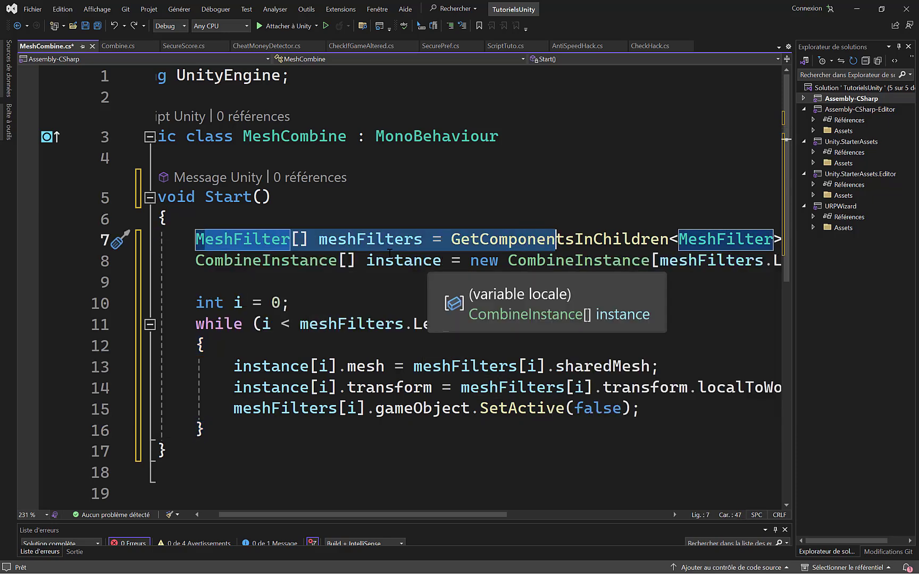
{"action": "left_click", "coordinate": [399, 388]}
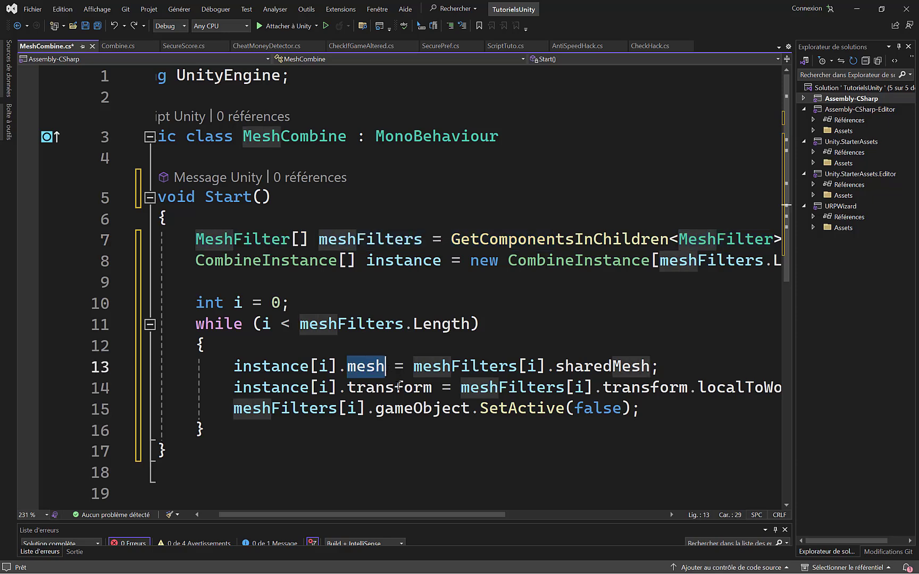
{"action": "left_click_drag", "start_coordinate": [346, 388], "coordinate": [399, 388]}
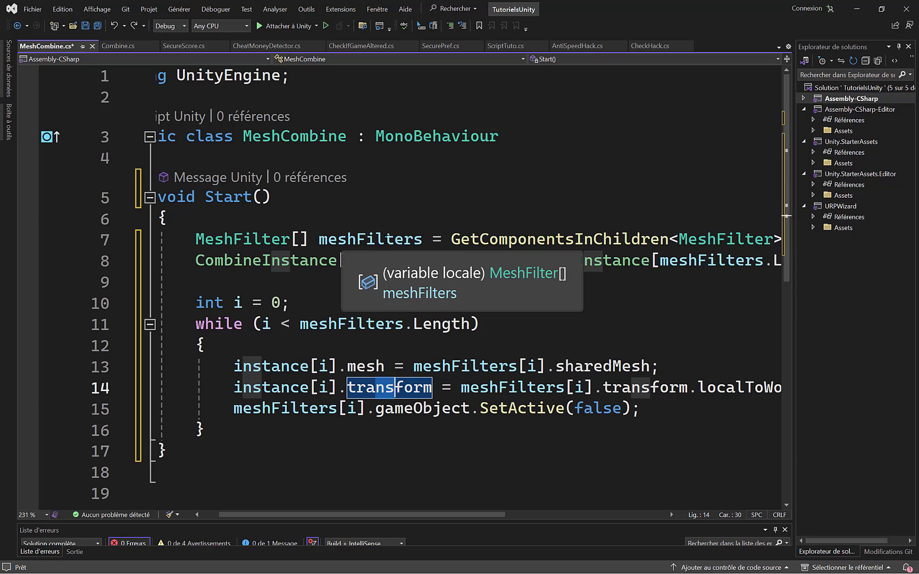
{"action": "left_click_drag", "start_coordinate": [234, 408], "coordinate": [639, 408]}
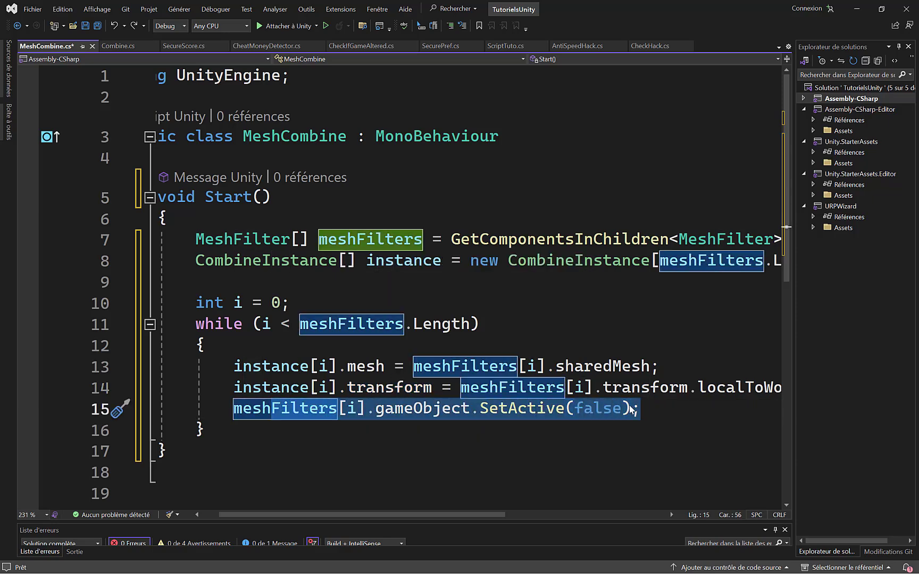
- End the loop body with i++; and add two blank lines after the loop
{"action": "left_click", "coordinate": [659, 413]}
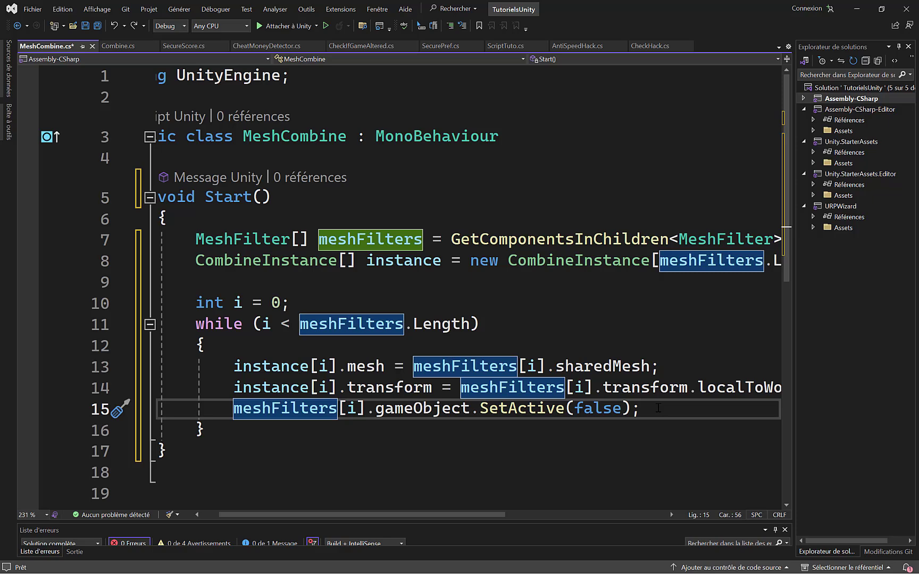
{"action": "key", "text": "Return"}
{"action": "type", "text": "i++;"}
{"action": "left_click", "coordinate": [169, 472]}
{"action": "left_click_drag", "start_coordinate": [234, 429], "coordinate": [263, 429]}
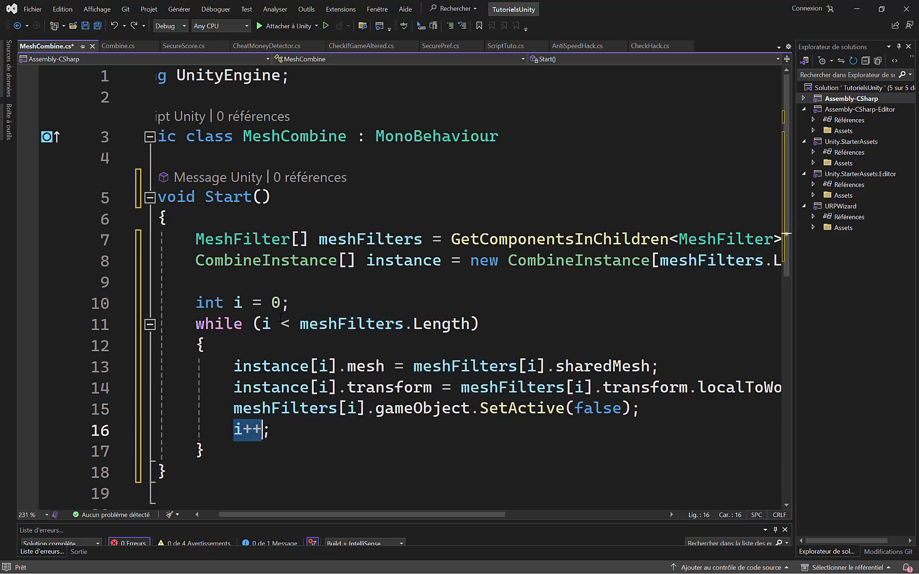
{"action": "left_click_drag", "start_coordinate": [262, 324], "coordinate": [340, 323]}
{"action": "left_click", "coordinate": [285, 452]}
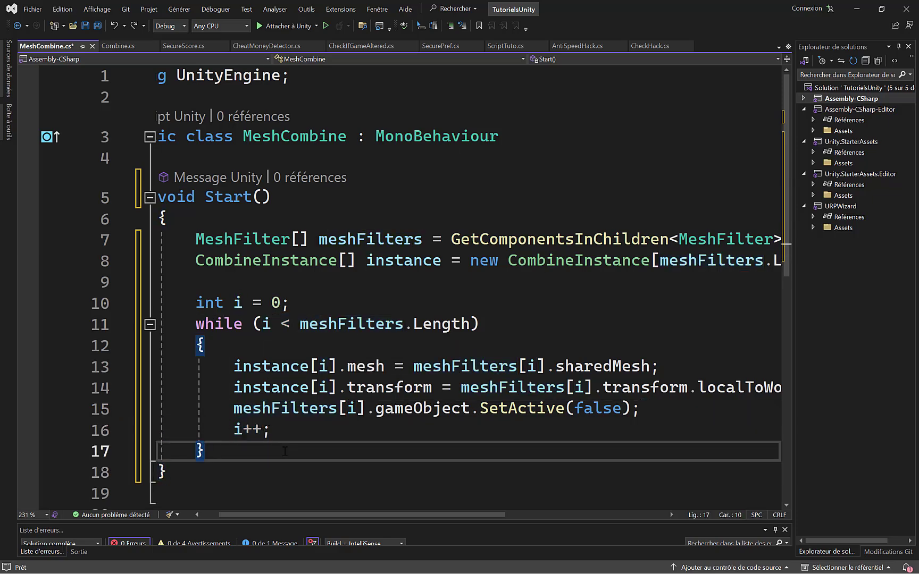
{"action": "key", "text": "Return"}
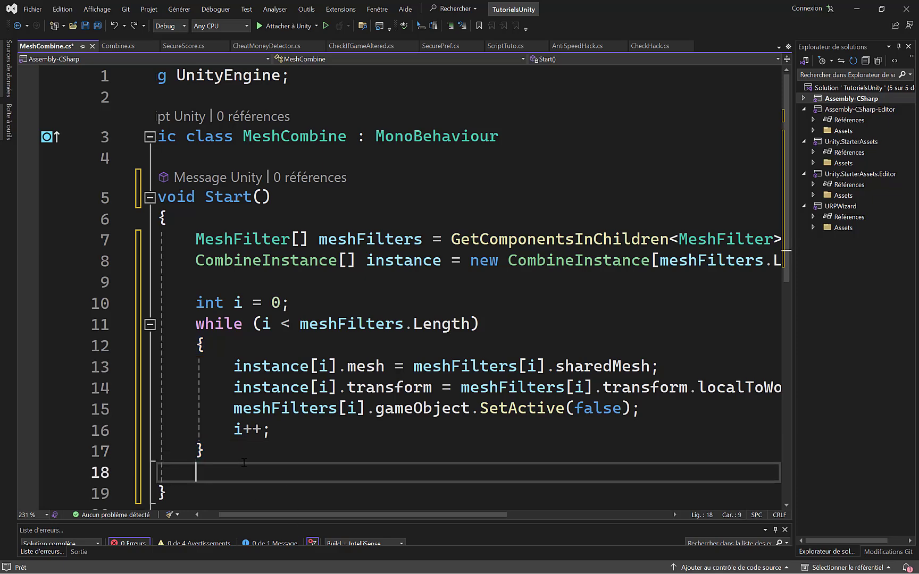
{"action": "key", "text": "Return"}
{"action": "left_click_drag", "start_coordinate": [214, 261], "coordinate": [443, 261]}
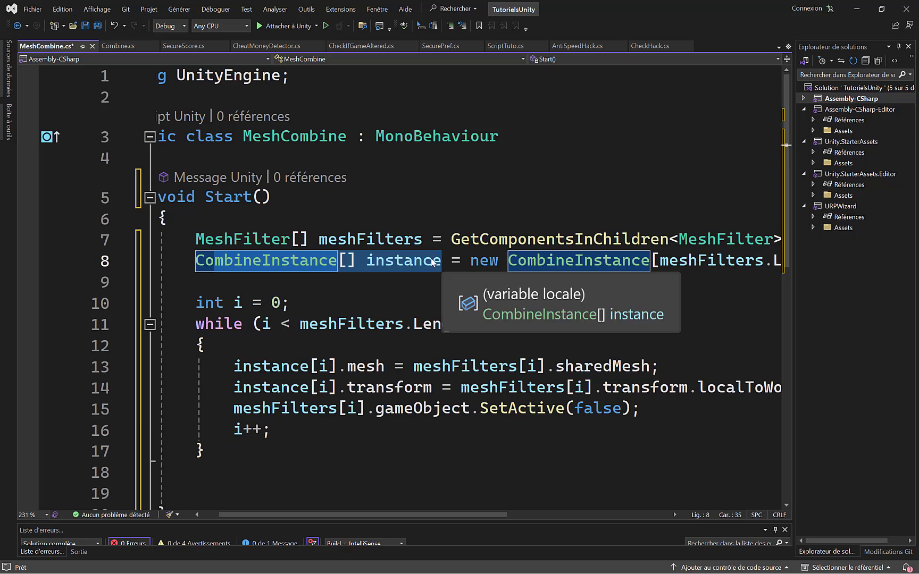
- Write Mesh mesh = new Mesh(); on line 19, right after the while loop
{"action": "left_click", "coordinate": [311, 492]}
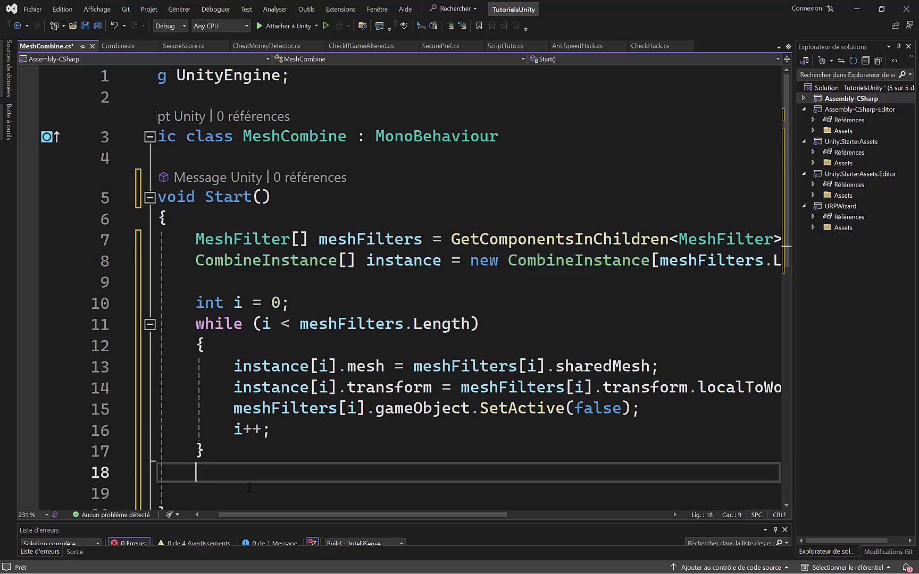
{"action": "scroll", "coordinate": [311, 476], "scroll_direction": "down", "scroll_amount": 1}
{"action": "type", "text": "Mesh"}
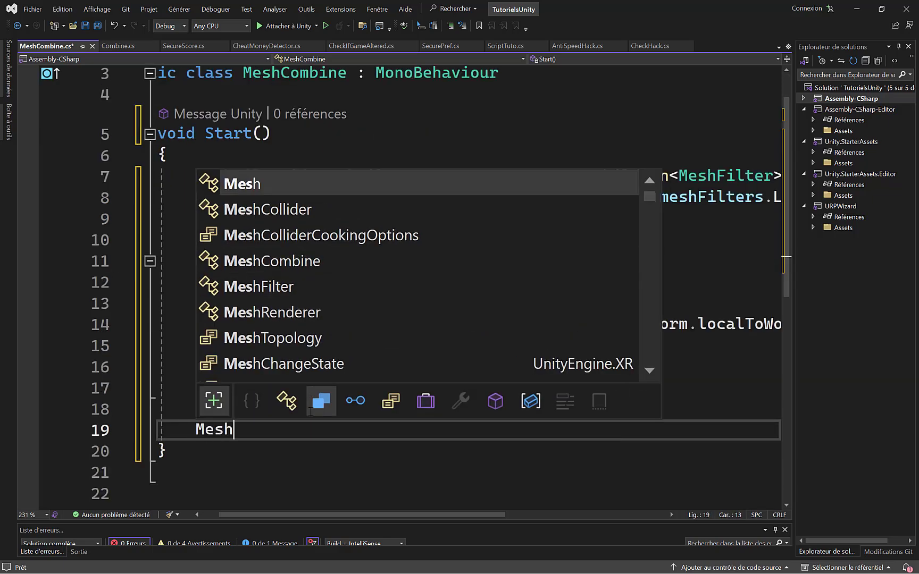
{"action": "type", "text": " mes"}
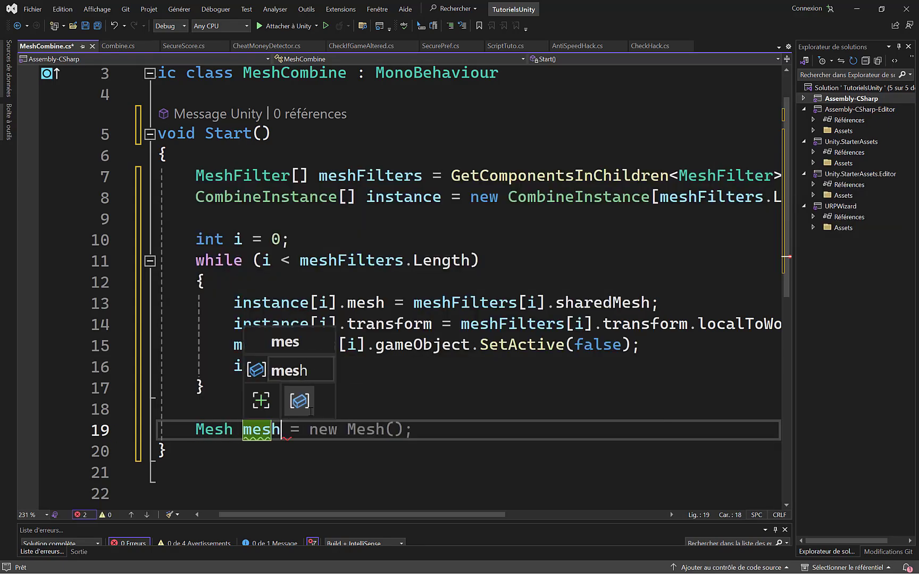
{"action": "type", "text": "h"}
{"action": "key", "text": "Tab"}
{"action": "key", "text": "Return"}
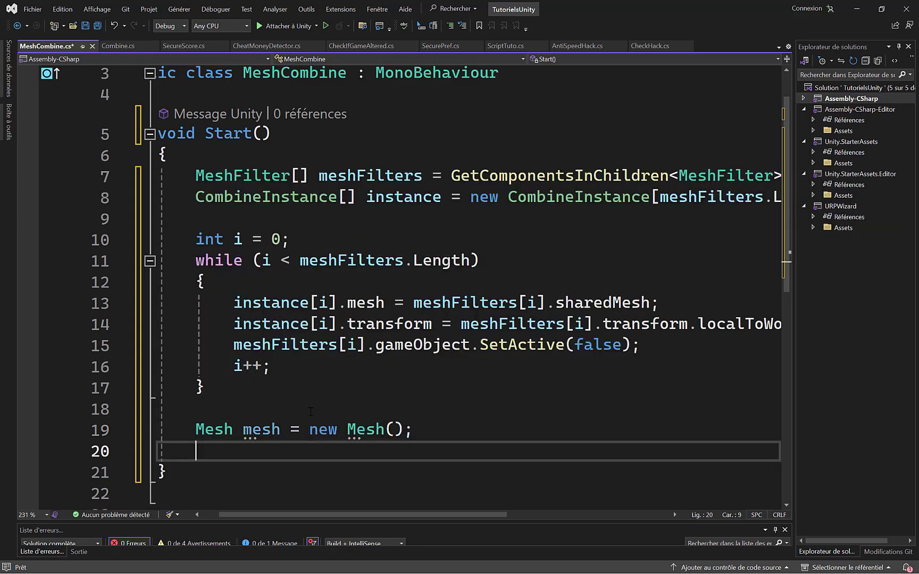
{"action": "double_click", "coordinate": [217, 429]}
{"action": "mouse_move", "coordinate": [219, 432]}
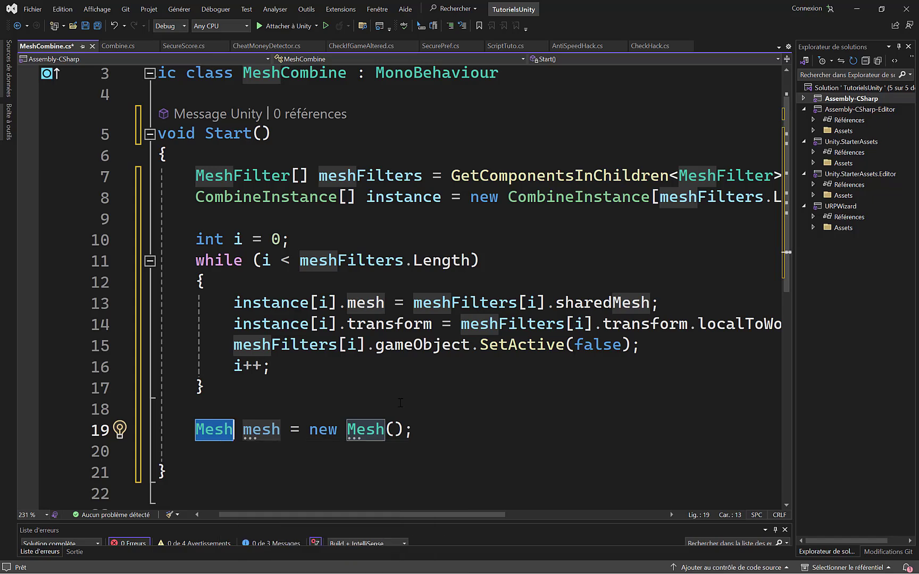
{"action": "left_click", "coordinate": [195, 451]}
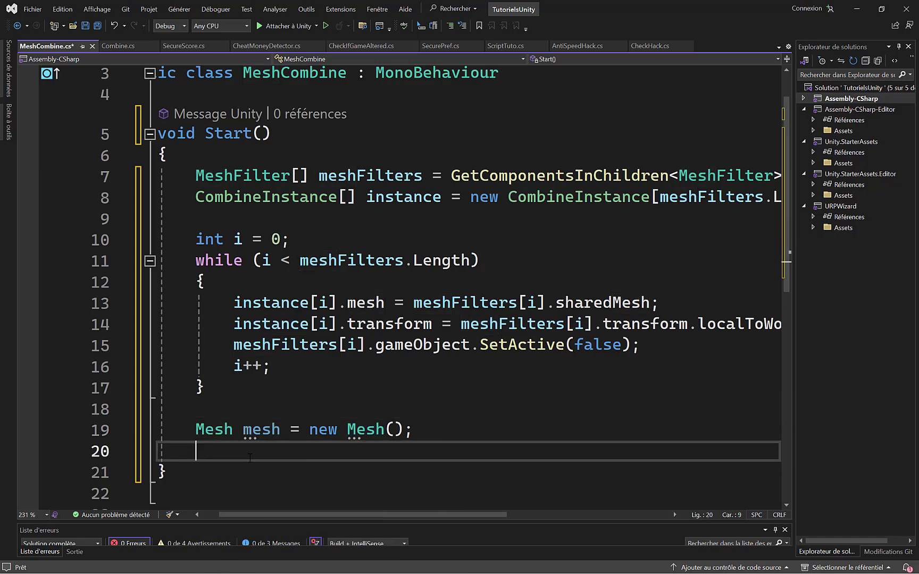
{"action": "double_click", "coordinate": [261, 429]}
- Write mesh.CombineMeshes(instance); on line 20
{"action": "key", "text": "ctrl+c"}
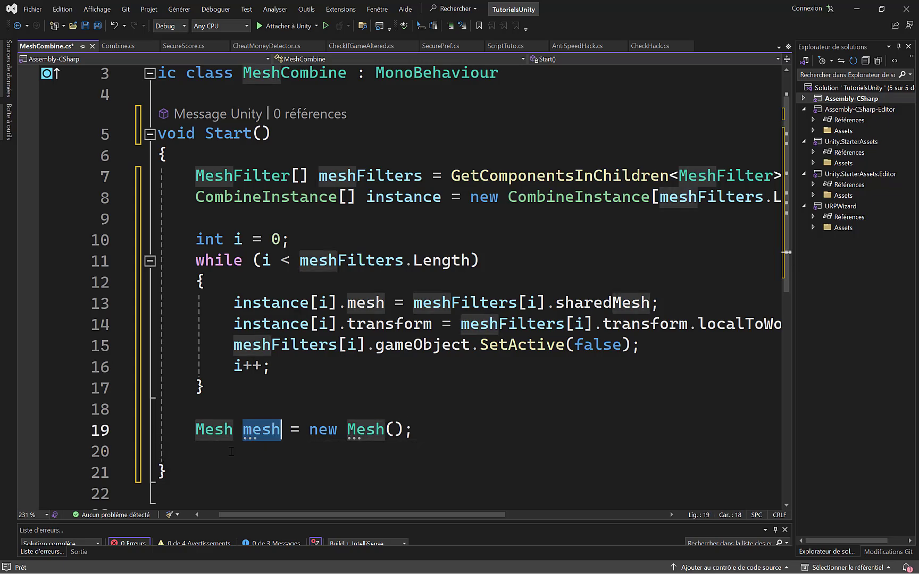
{"action": "key", "text": "Down"}
{"action": "key", "text": "ctrl+v"}
{"action": "type", "text": ".Co"}
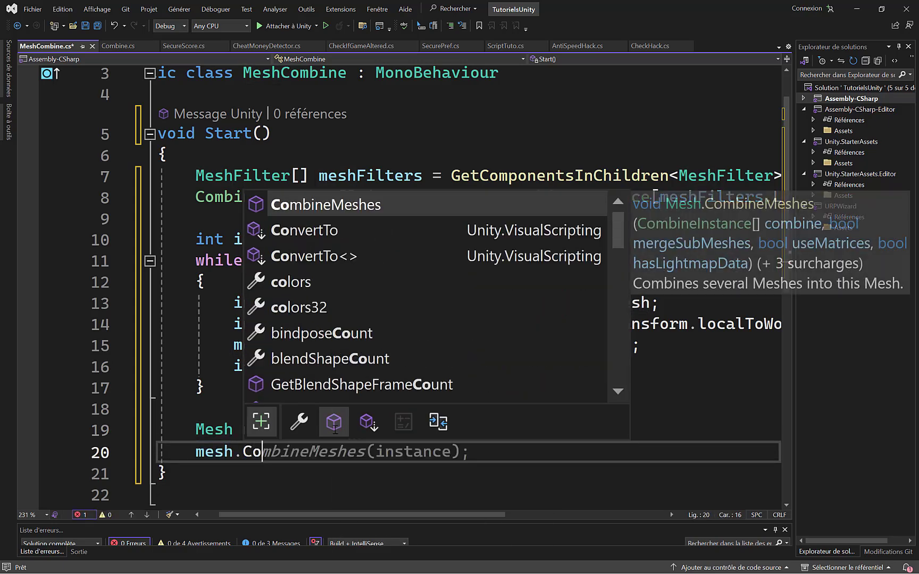
{"action": "type", "text": "mb"}
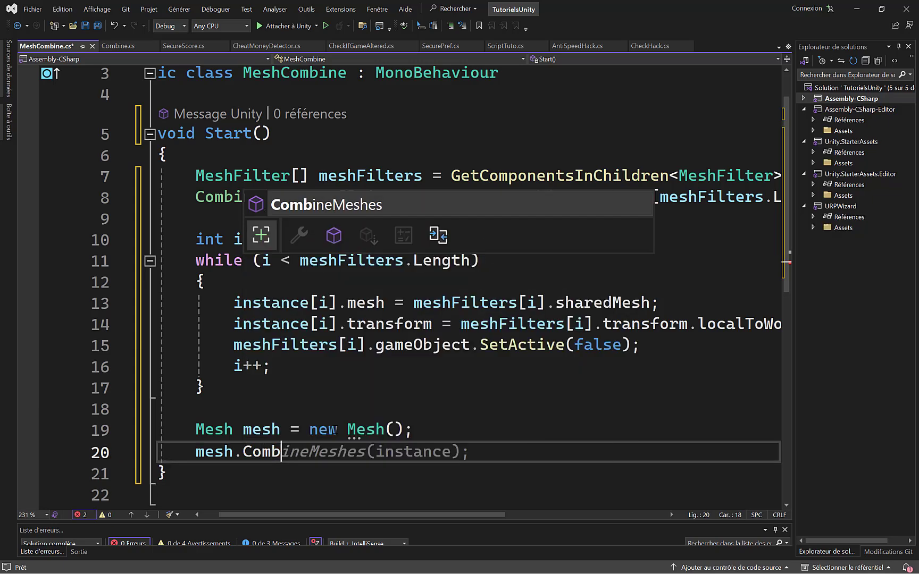
{"action": "type", "text": "i"}
{"action": "key", "text": "Tab"}
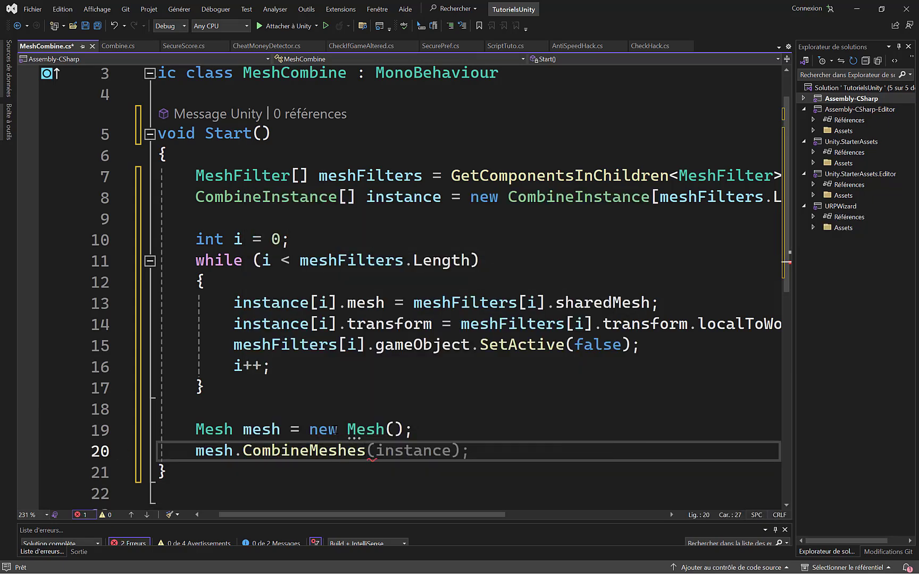
{"action": "key", "text": "Tab"}
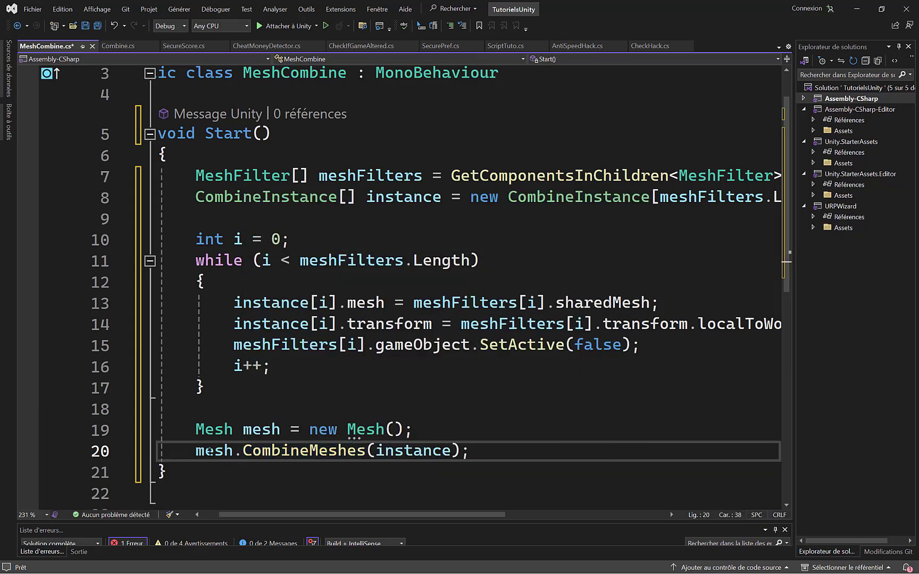
{"action": "key", "text": "Down"}
{"action": "mouse_move", "coordinate": [280, 449]}
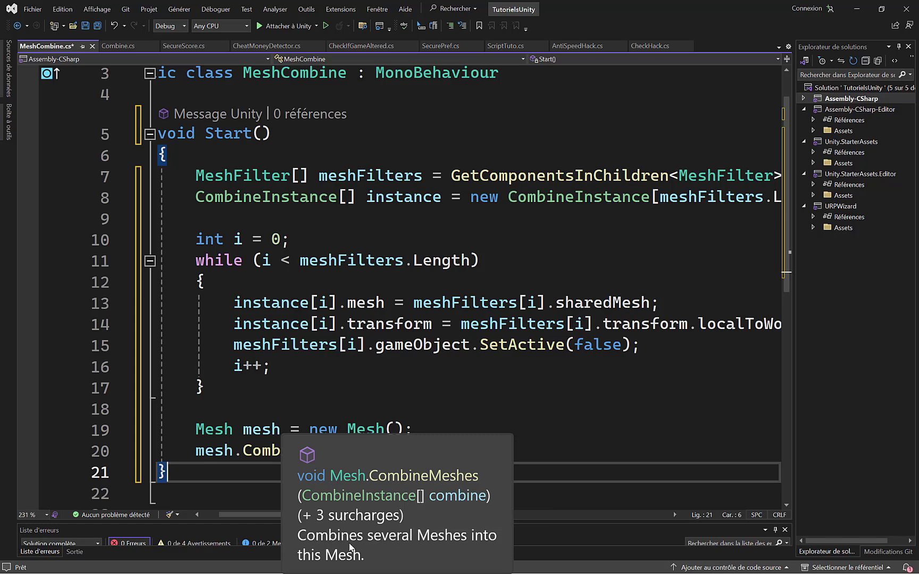
- Add a line after the CombineMeshes call assigning the combined mesh to the MeshFilter's sharedMesh
{"action": "left_click", "coordinate": [492, 409]}
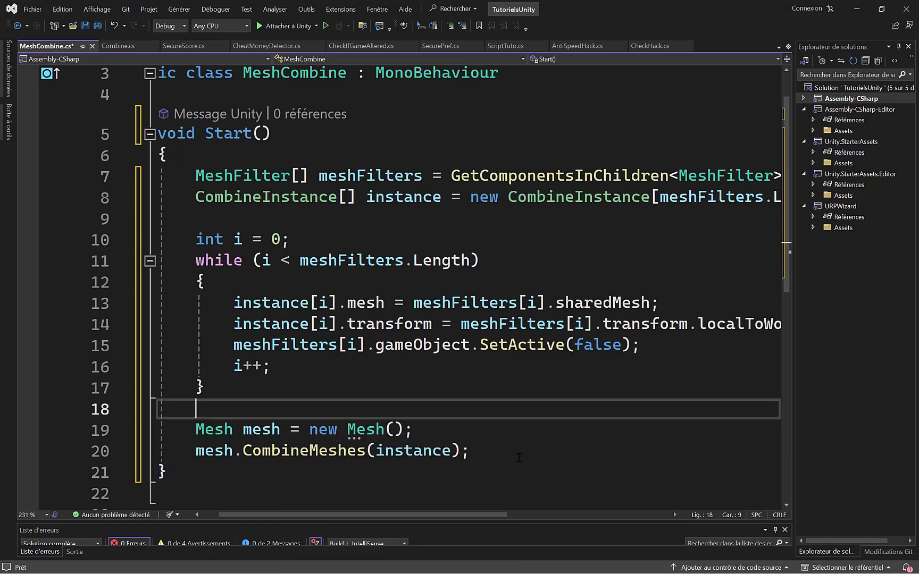
{"action": "left_click", "coordinate": [493, 454]}
{"action": "key", "text": "Return"}
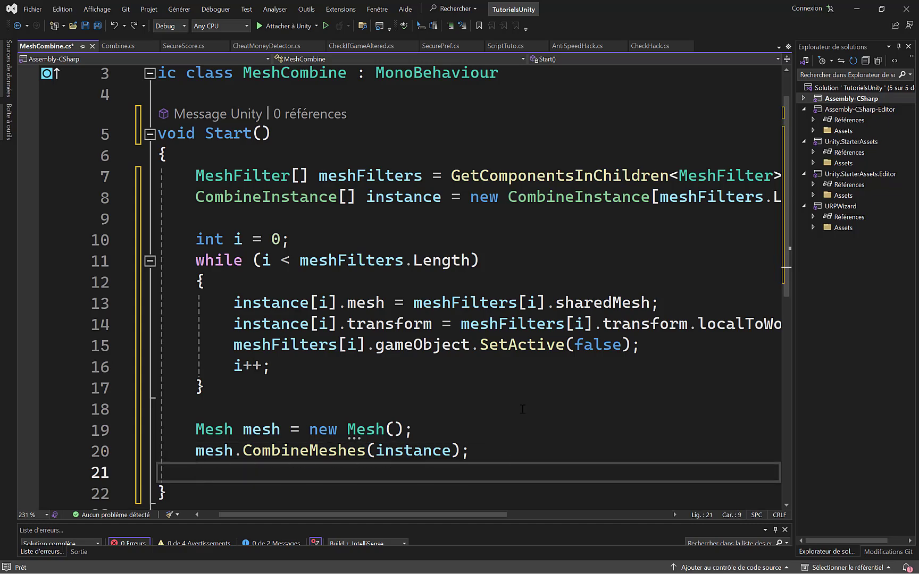
{"action": "key", "text": "Tab"}
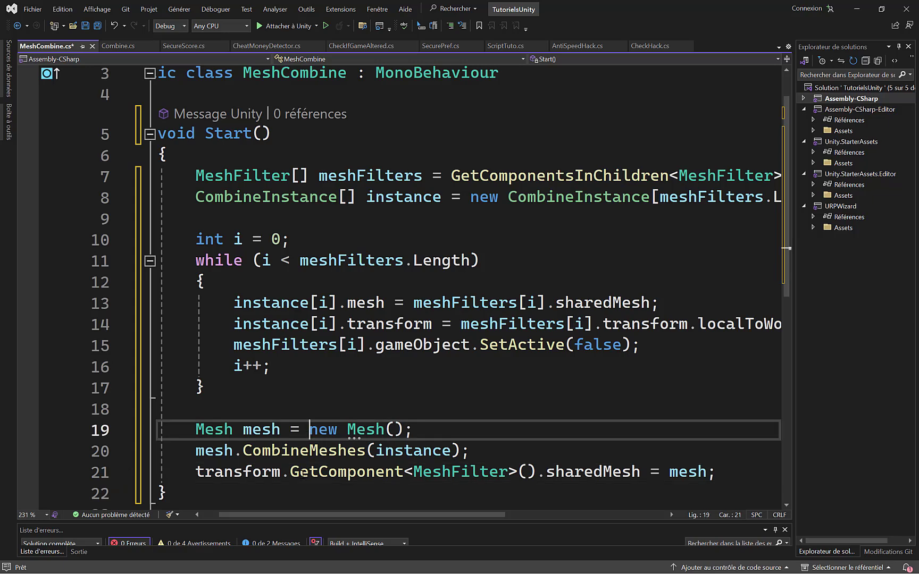
{"action": "left_click_drag", "start_coordinate": [290, 472], "coordinate": [489, 472]}
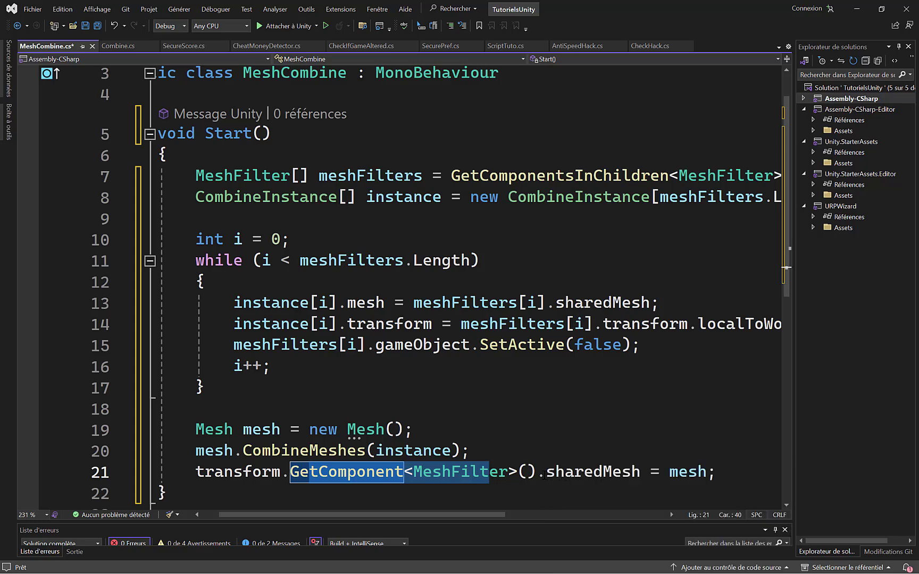
{"action": "double_click", "coordinate": [632, 472]}
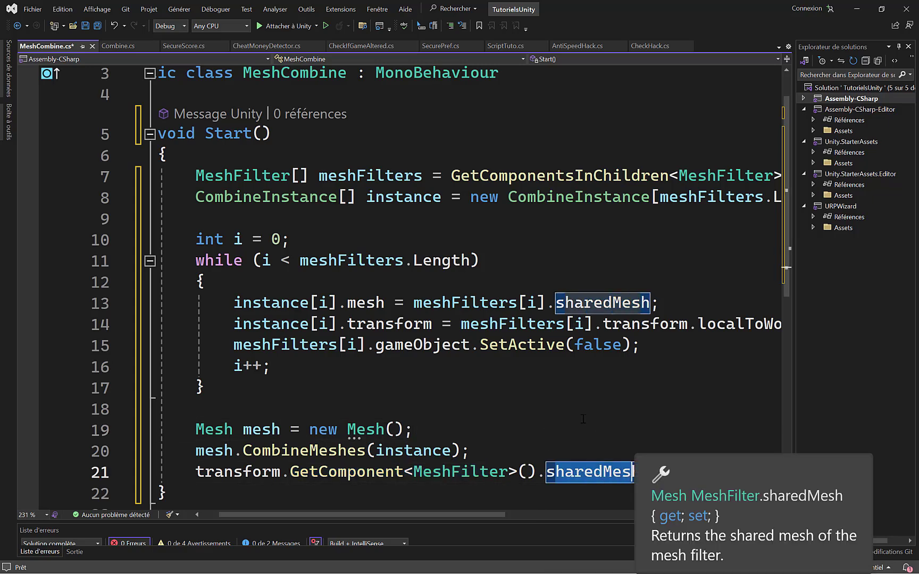
- Add 'transform.gameObject.SetActive(true);' on line 22 and save MeshCombine.cs
{"action": "left_click", "coordinate": [646, 409]}
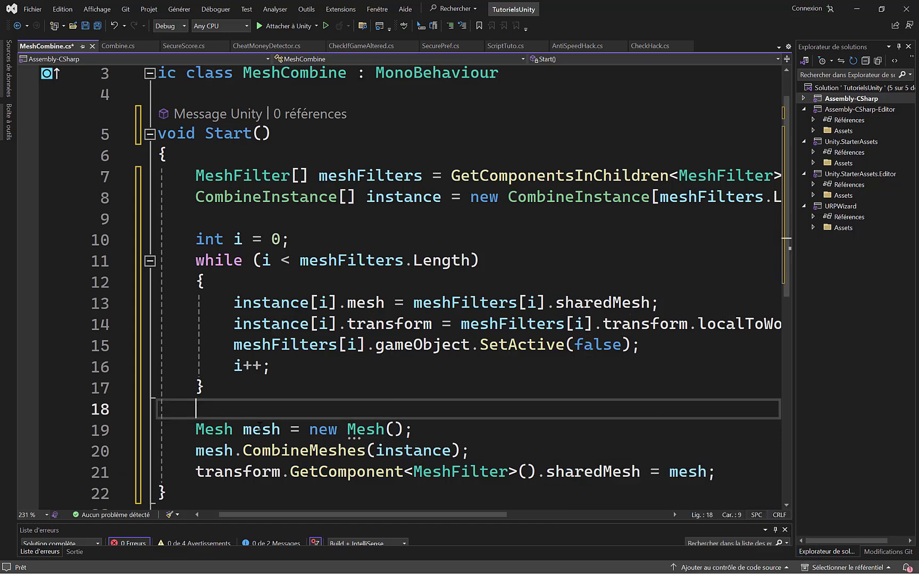
{"action": "left_click", "coordinate": [259, 428]}
{"action": "left_click", "coordinate": [724, 472]}
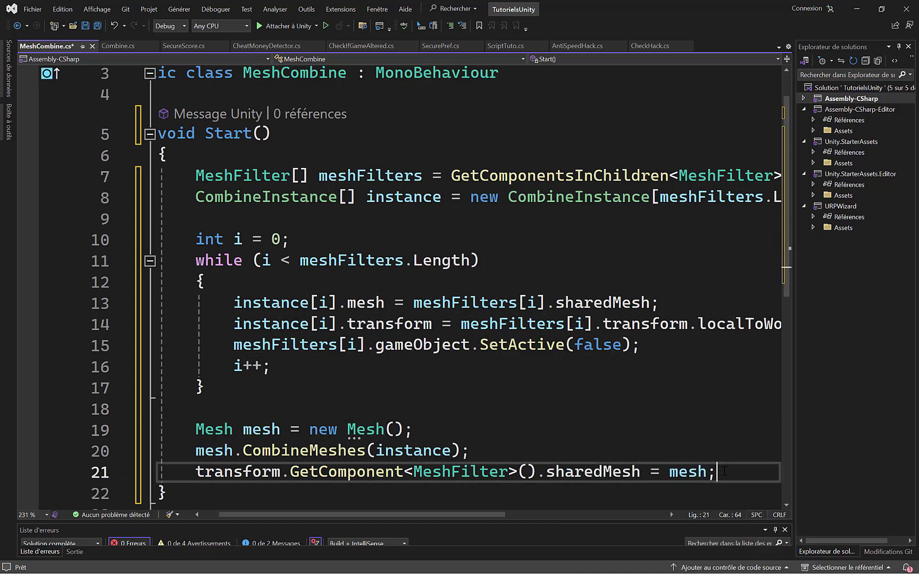
{"action": "key", "text": "Return"}
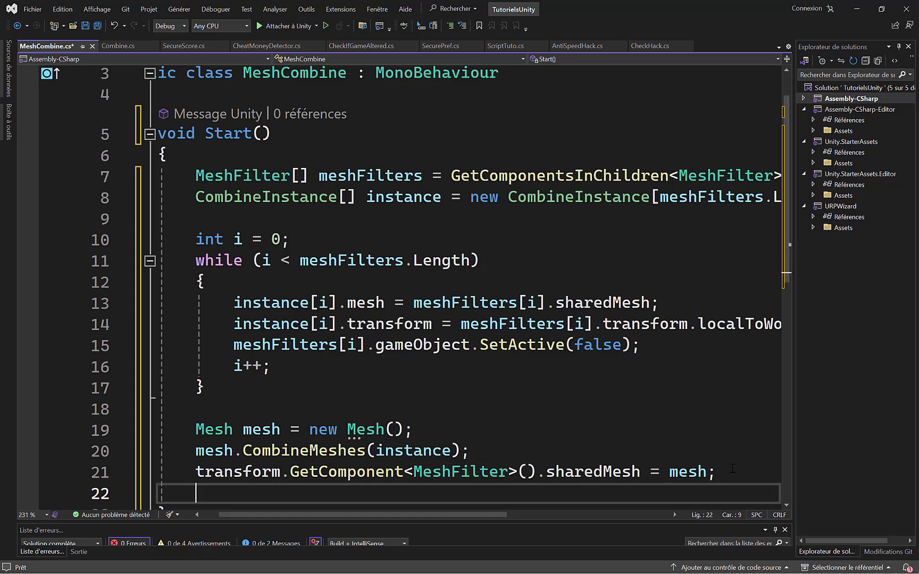
{"action": "scroll", "coordinate": [342, 371], "scroll_direction": "down", "scroll_amount": 1}
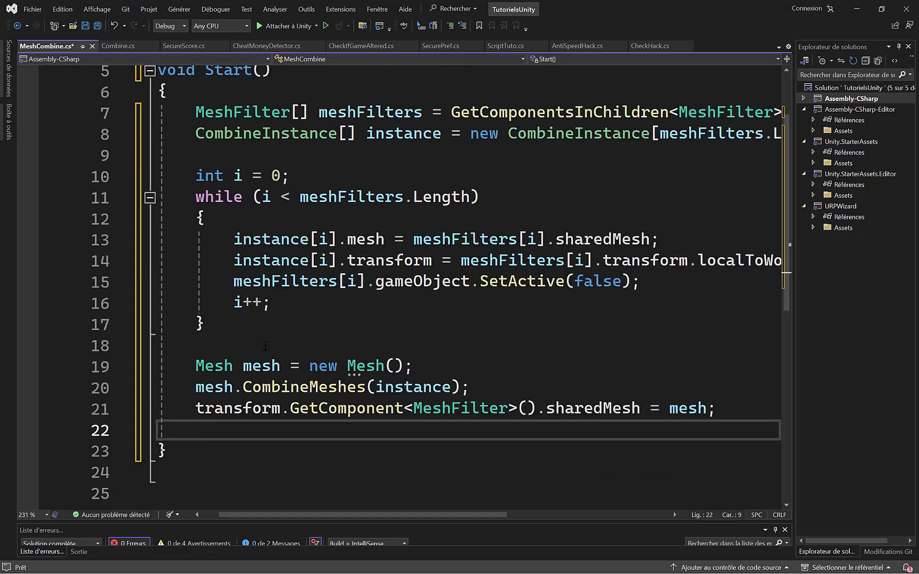
{"action": "key", "text": "Tab"}
{"action": "key", "text": "Left"}
{"action": "key", "text": "Left"}
{"action": "key", "text": "Left"}
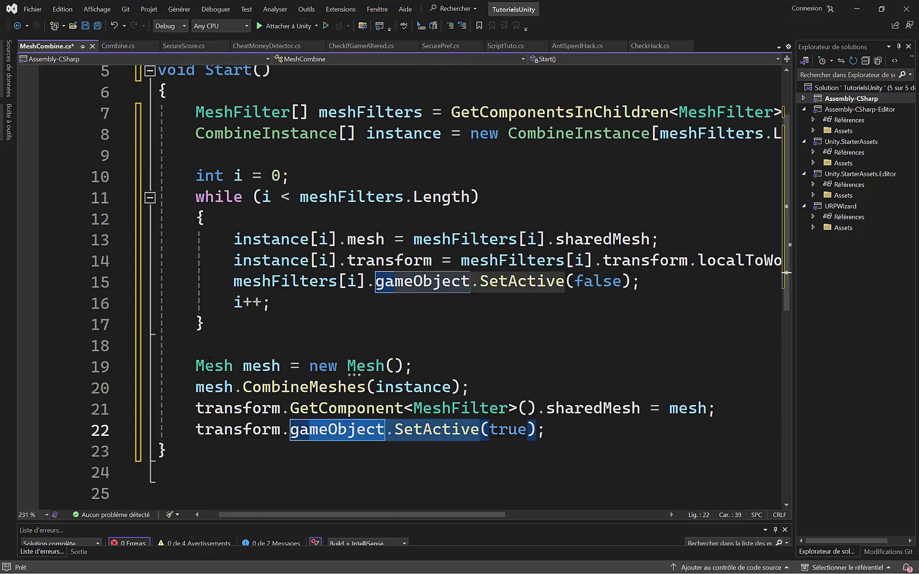
{"action": "left_click_drag", "start_coordinate": [196, 365], "coordinate": [471, 408]}
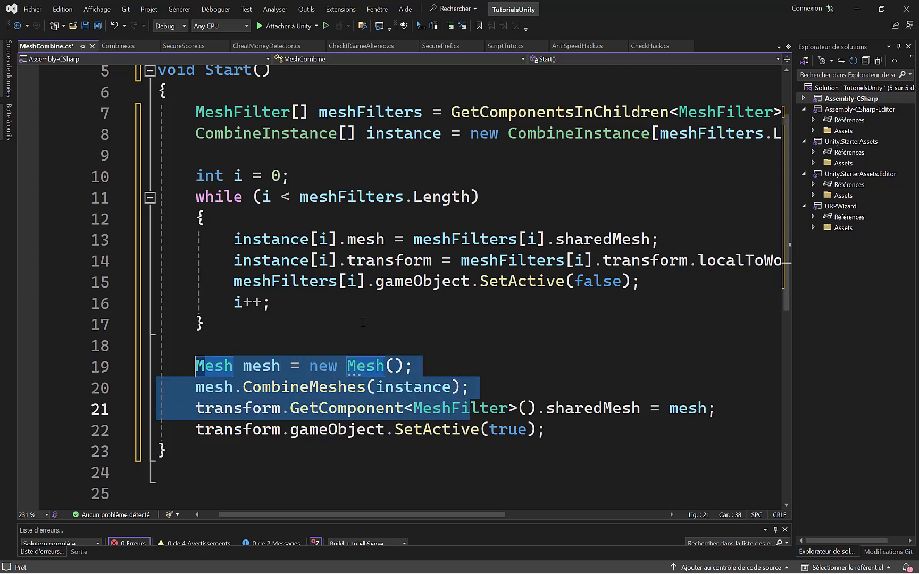
{"action": "key", "text": "Up"}
{"action": "key", "text": "Up"}
{"action": "key", "text": "Up"}
{"action": "key", "text": "ctrl+s"}
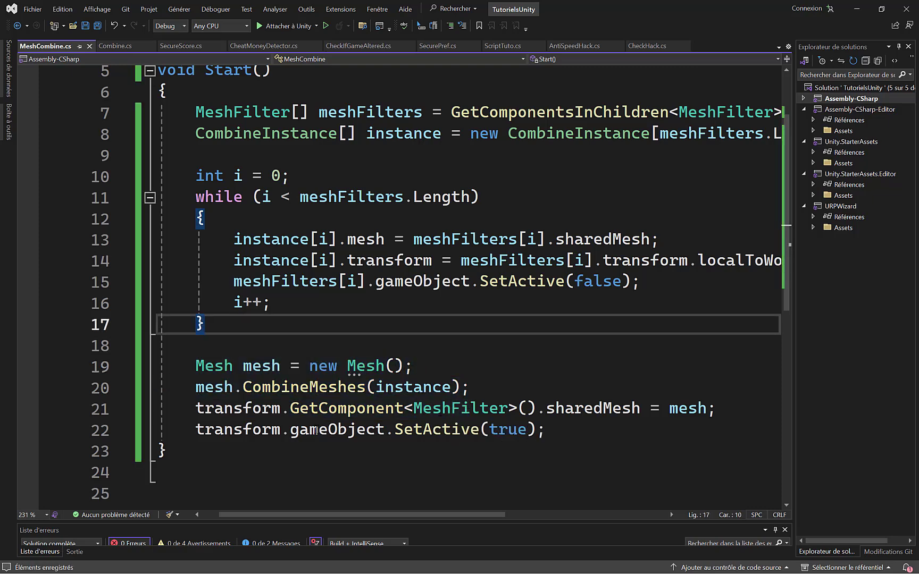
- Look over the mesh-combining lines 18–21 of the saved script
{"action": "left_click_drag", "start_coordinate": [518, 430], "coordinate": [290, 430]}
{"action": "left_click", "coordinate": [624, 376]}
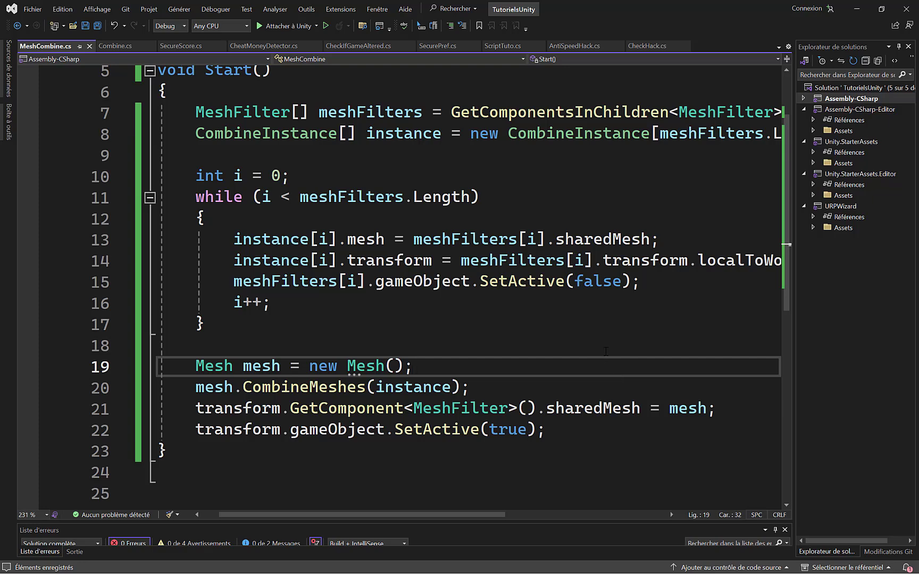
{"action": "left_click_drag", "start_coordinate": [605, 348], "coordinate": [157, 345]}
{"action": "left_click", "coordinate": [304, 340]}
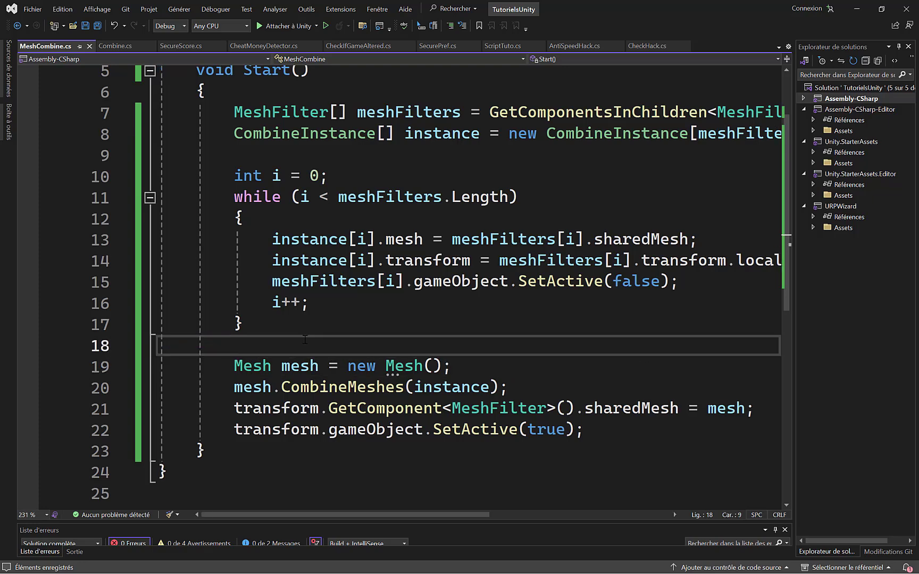
{"action": "scroll", "coordinate": [305, 339], "scroll_direction": "up", "scroll_amount": 2}
{"action": "mouse_move", "coordinate": [332, 321]}
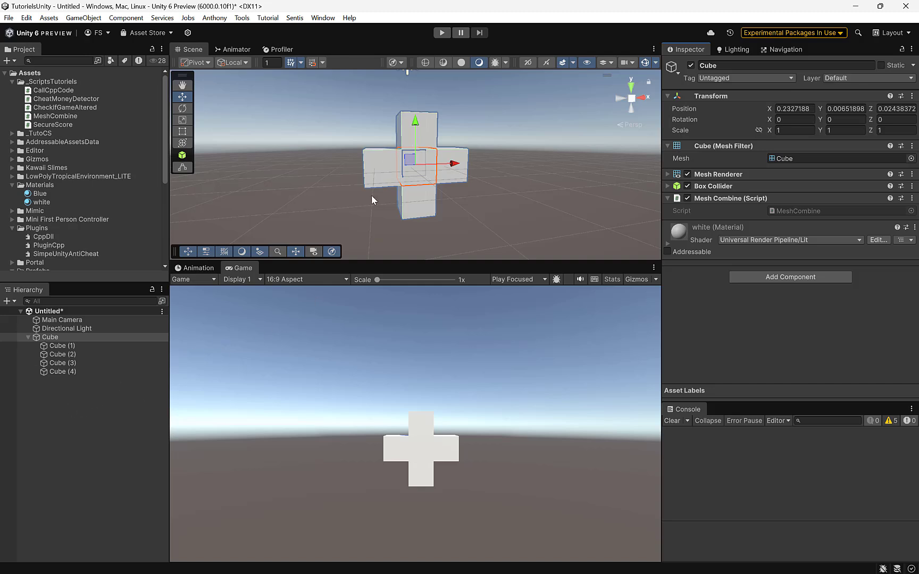
{"action": "left_click", "coordinate": [50, 337]}
{"action": "left_click_drag", "start_coordinate": [415, 127], "coordinate": [418, 145]}
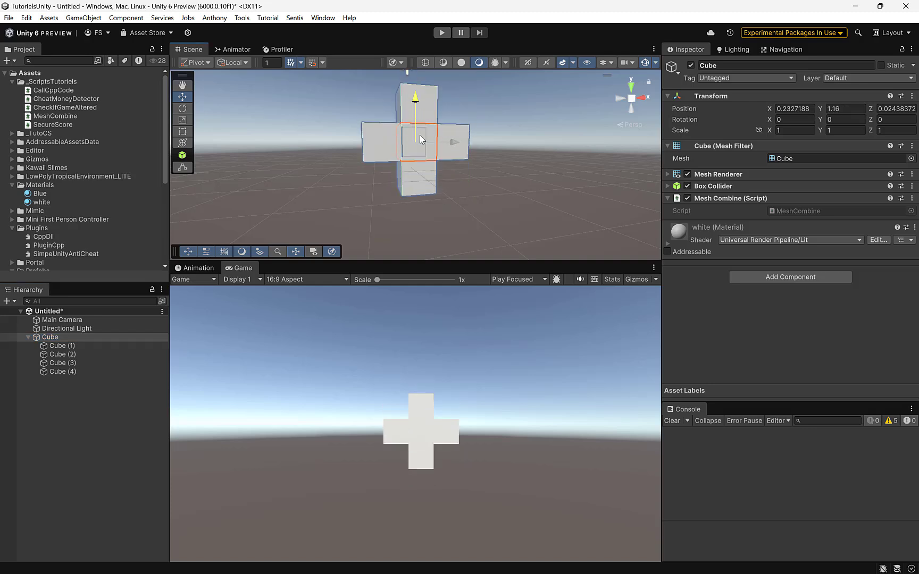
{"action": "left_click", "coordinate": [59, 362]}
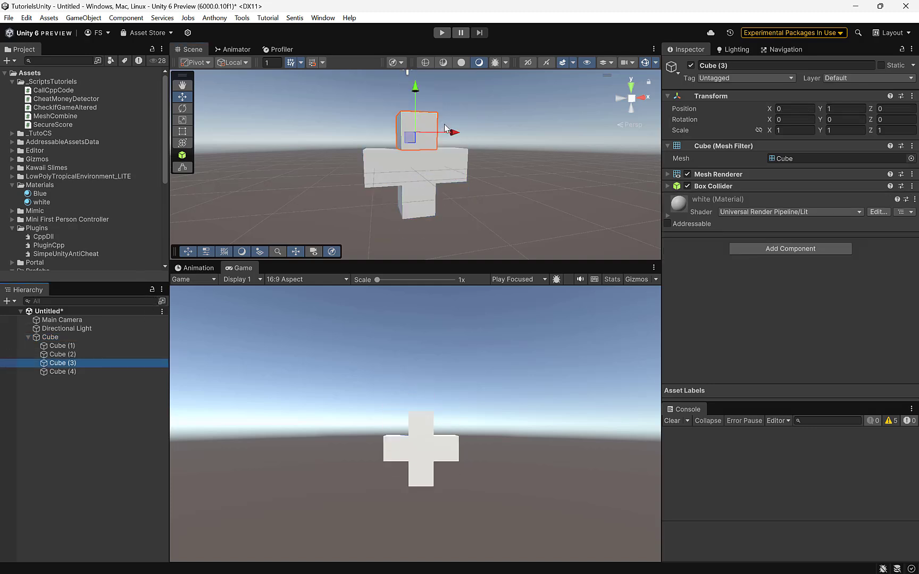
{"action": "mouse_move", "coordinate": [446, 133]}
{"action": "left_mouse_down"}
{"action": "mouse_move", "coordinate": [336, 151]}
{"action": "mouse_move", "coordinate": [390, 182]}
{"action": "left_mouse_up"}
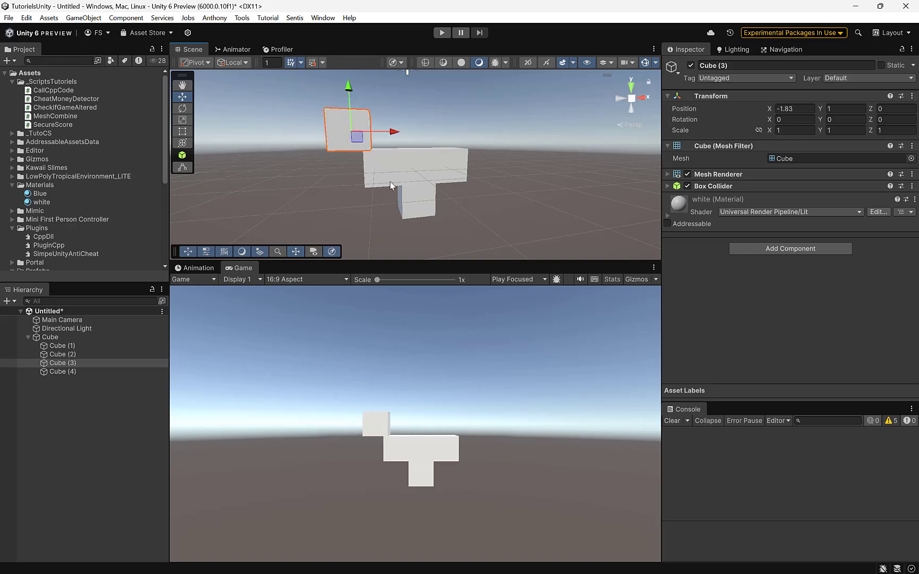
{"action": "key", "text": "ctrl+z"}
- Enter Play mode and delete the child cubes Cube (1) through Cube (4)
{"action": "left_click", "coordinate": [443, 33]}
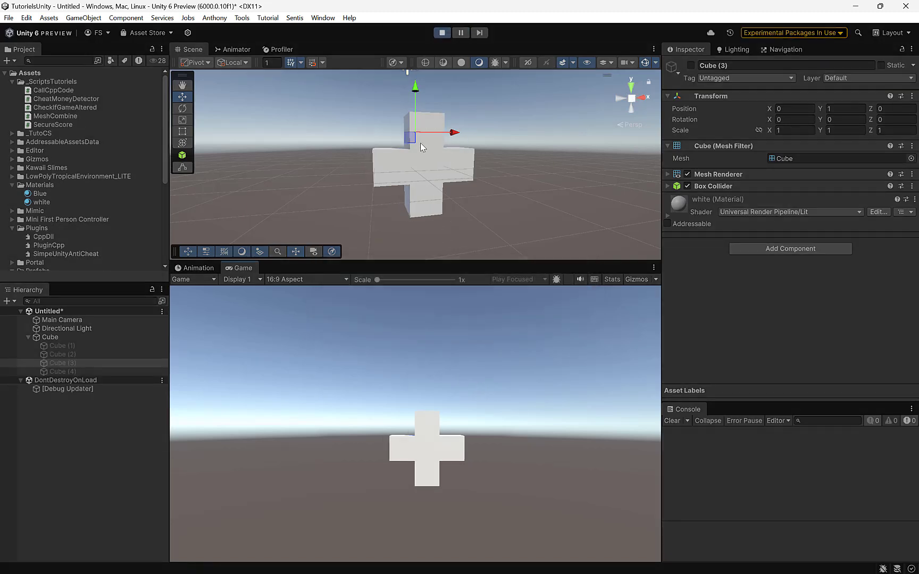
{"action": "left_click", "coordinate": [57, 346]}
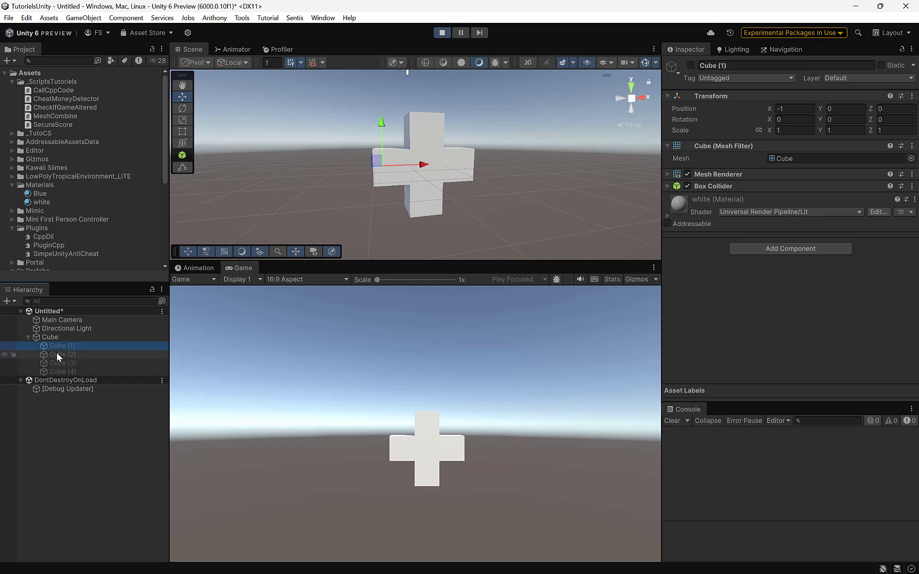
{"action": "left_click", "coordinate": [57, 354]}
{"action": "left_click", "coordinate": [57, 362]}
{"action": "left_click", "coordinate": [54, 370]}
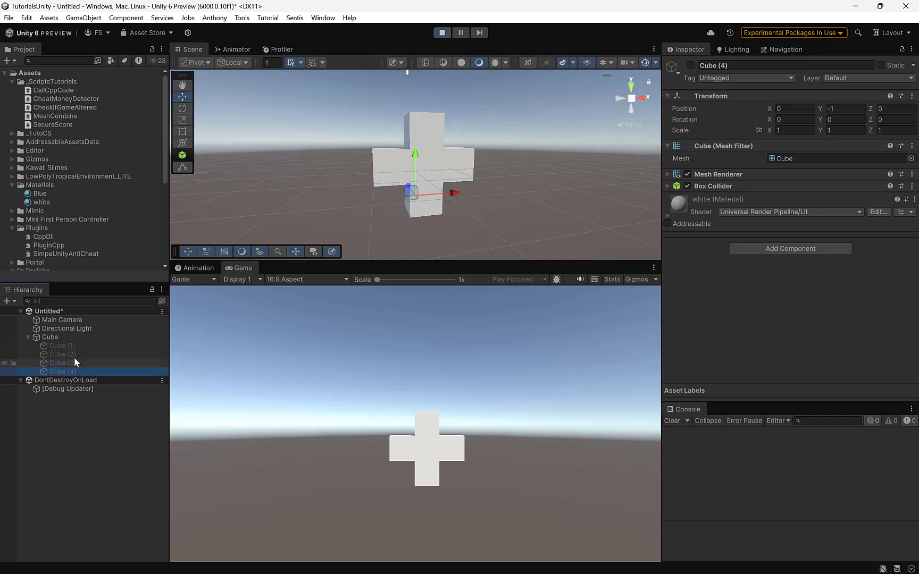
{"action": "left_click", "coordinate": [58, 346], "text": "shift"}
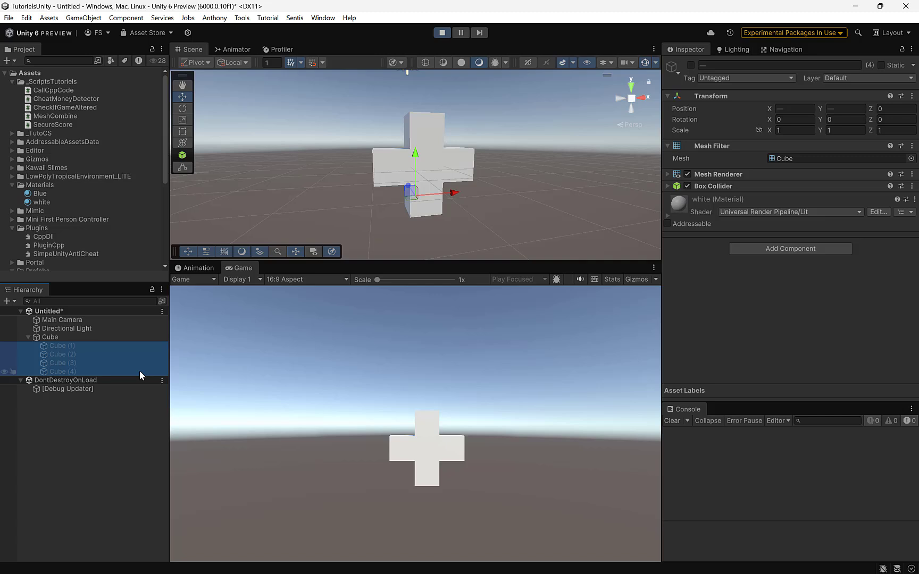
{"action": "key", "text": "Delete"}
- Select Cube and drag it right and up, confirming the whole cross moves together
{"action": "left_click", "coordinate": [47, 337]}
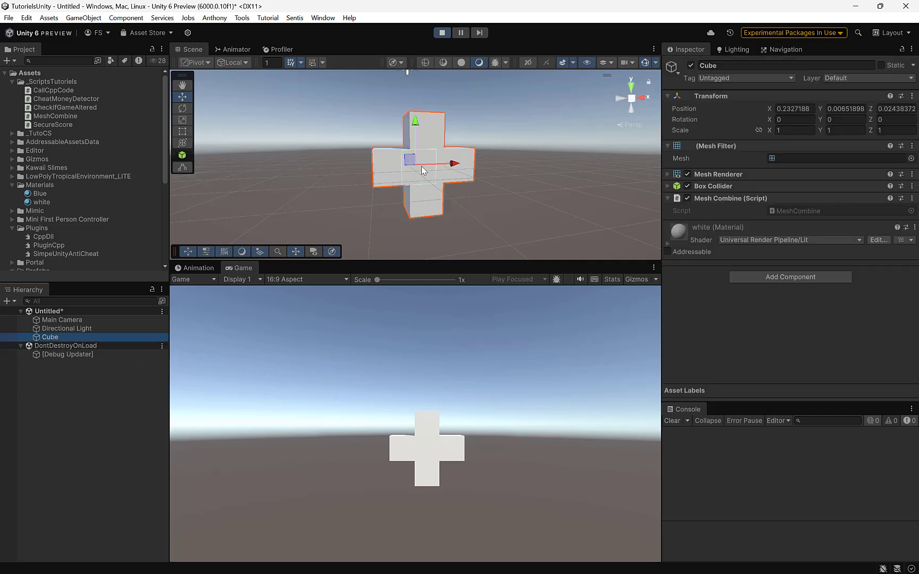
{"action": "left_click_drag", "start_coordinate": [307, 191], "coordinate": [488, 191], "text": "alt"}
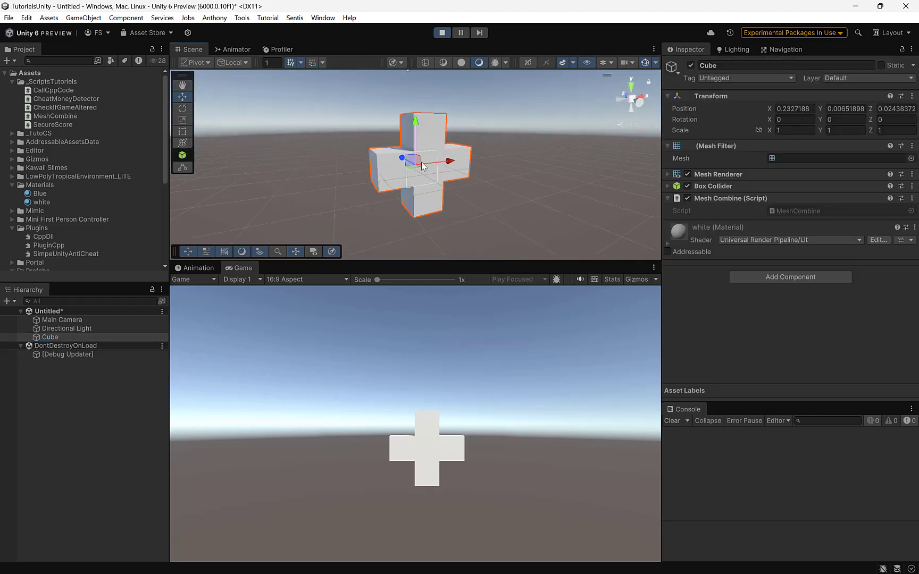
{"action": "left_click_drag", "start_coordinate": [461, 158], "coordinate": [466, 158]}
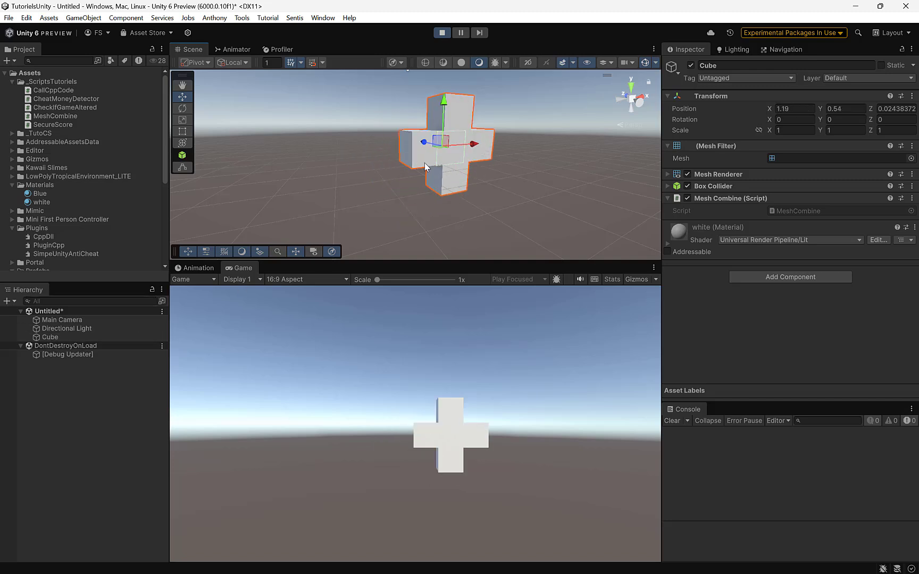
{"action": "mouse_move", "coordinate": [426, 161]}
{"action": "left_mouse_down"}
{"action": "mouse_move", "coordinate": [440, 143]}
{"action": "mouse_move", "coordinate": [409, 173]}
{"action": "left_mouse_up"}
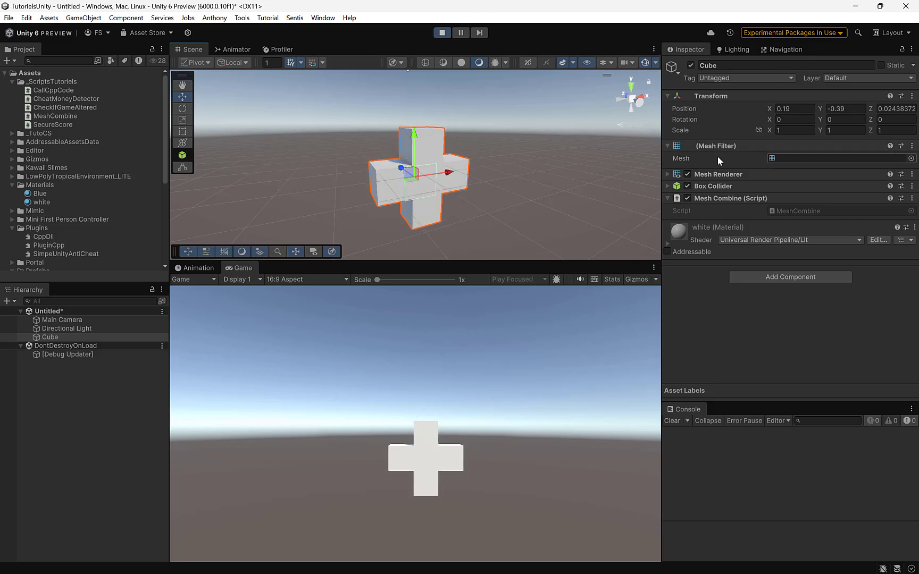
- Open Cube's combined mesh, rotate its preview, and orbit the Scene view to face the cross
{"action": "double_click", "coordinate": [784, 157]}
{"action": "mouse_move", "coordinate": [745, 301]}
{"action": "left_mouse_down"}
{"action": "mouse_move", "coordinate": [731, 332]}
{"action": "mouse_move", "coordinate": [785, 388]}
{"action": "mouse_move", "coordinate": [806, 335]}
{"action": "mouse_move", "coordinate": [778, 318]}
{"action": "mouse_move", "coordinate": [729, 326]}
{"action": "left_mouse_up"}
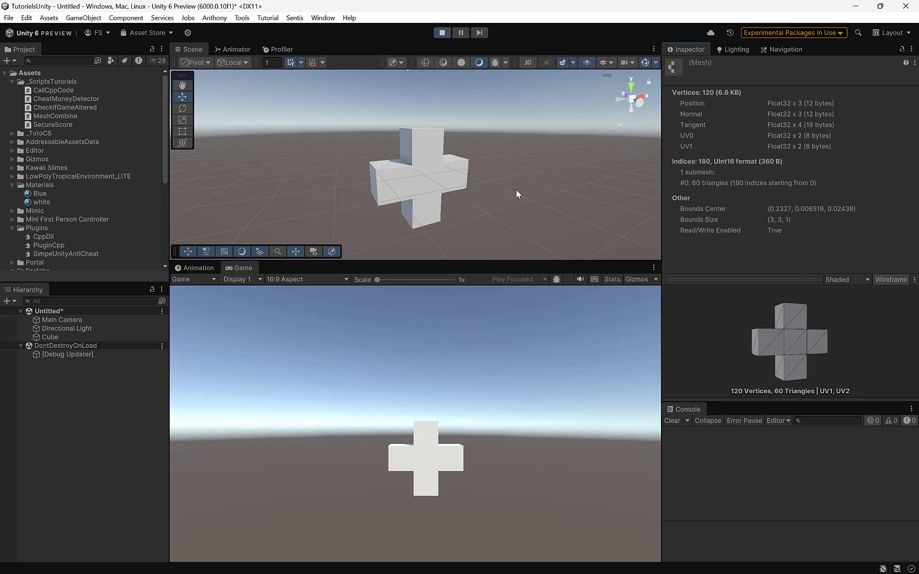
{"action": "mouse_move", "coordinate": [517, 190]}
{"action": "left_mouse_down", "text": "alt"}
{"action": "mouse_move", "coordinate": [490, 198]}
{"action": "mouse_move", "coordinate": [547, 198]}
{"action": "left_mouse_up", "text": "alt"}
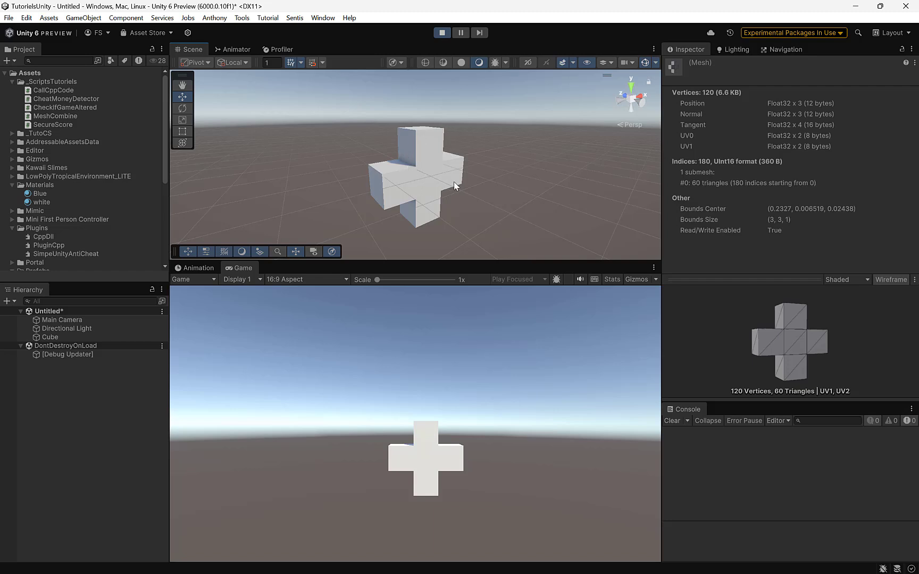
- Rotate the combined Cube with the Rotate tool so the cross turns as one, then stop Play mode
{"action": "left_click", "coordinate": [432, 181]}
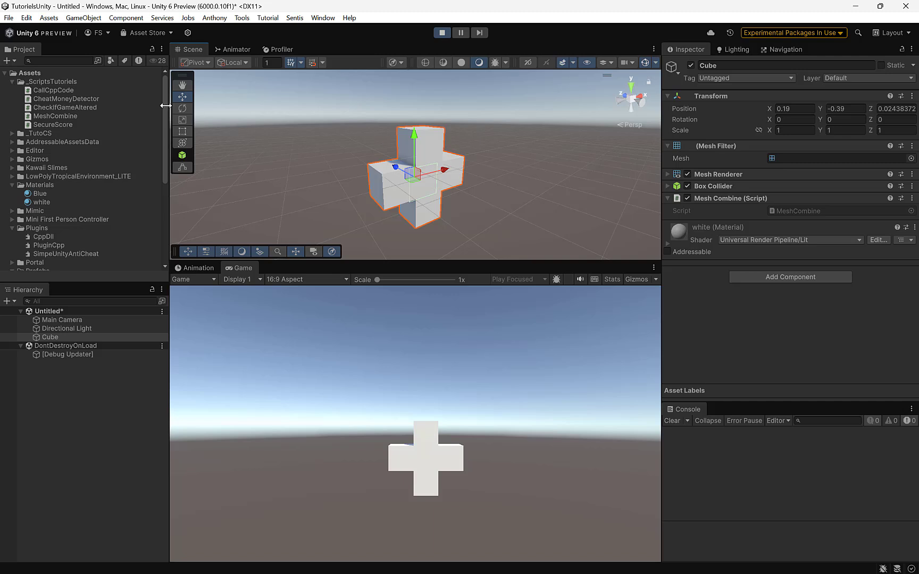
{"action": "left_click", "coordinate": [183, 108]}
{"action": "mouse_move", "coordinate": [371, 134]}
{"action": "left_mouse_down"}
{"action": "mouse_move", "coordinate": [417, 158]}
{"action": "mouse_move", "coordinate": [443, 68]}
{"action": "mouse_move", "coordinate": [410, 174]}
{"action": "left_mouse_up"}
{"action": "left_click", "coordinate": [442, 32]}
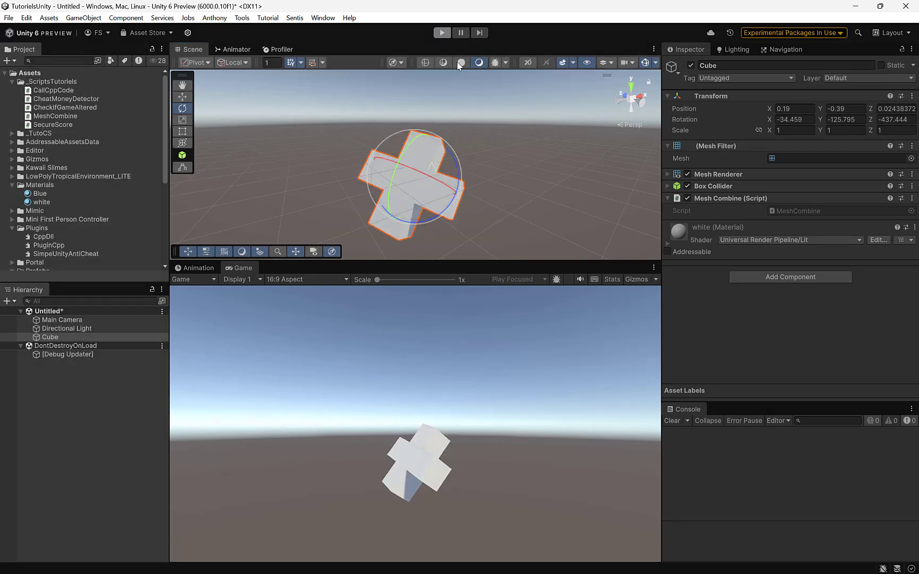